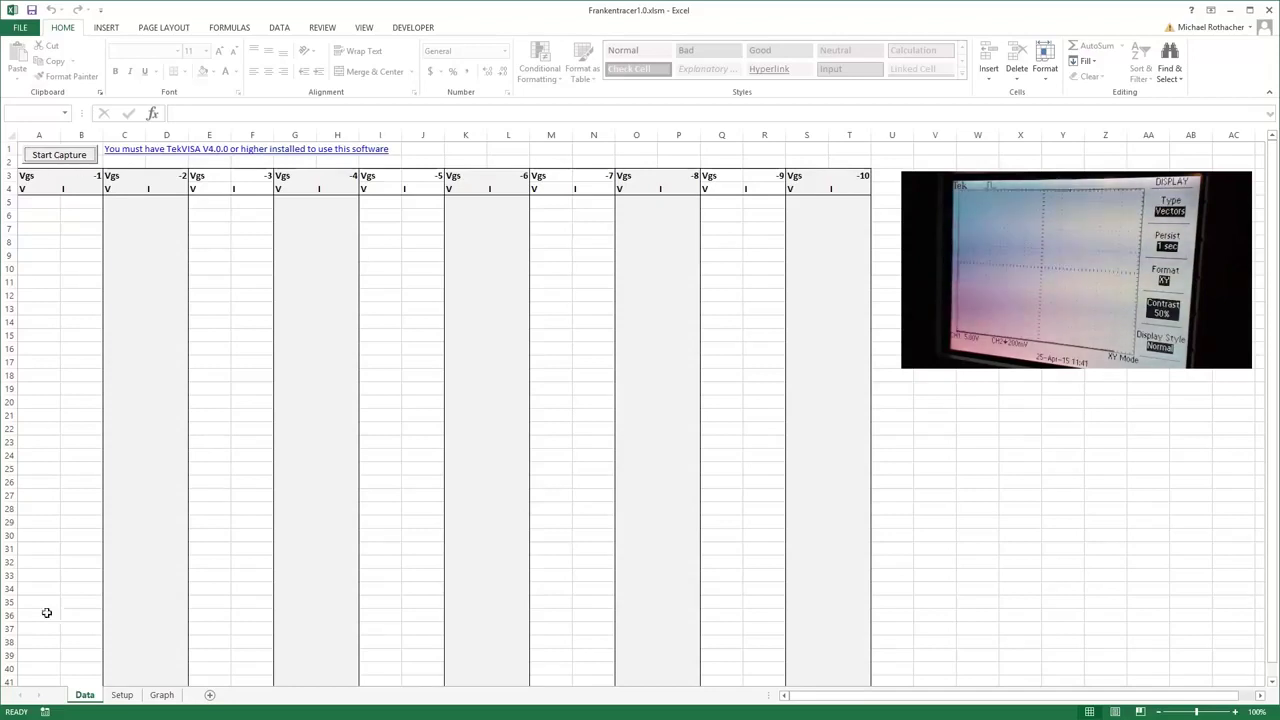
Step: On the Setup sheet, change the lower Vgs entries to -12, -11, -10, -9, -8 and -7
click(124, 697)
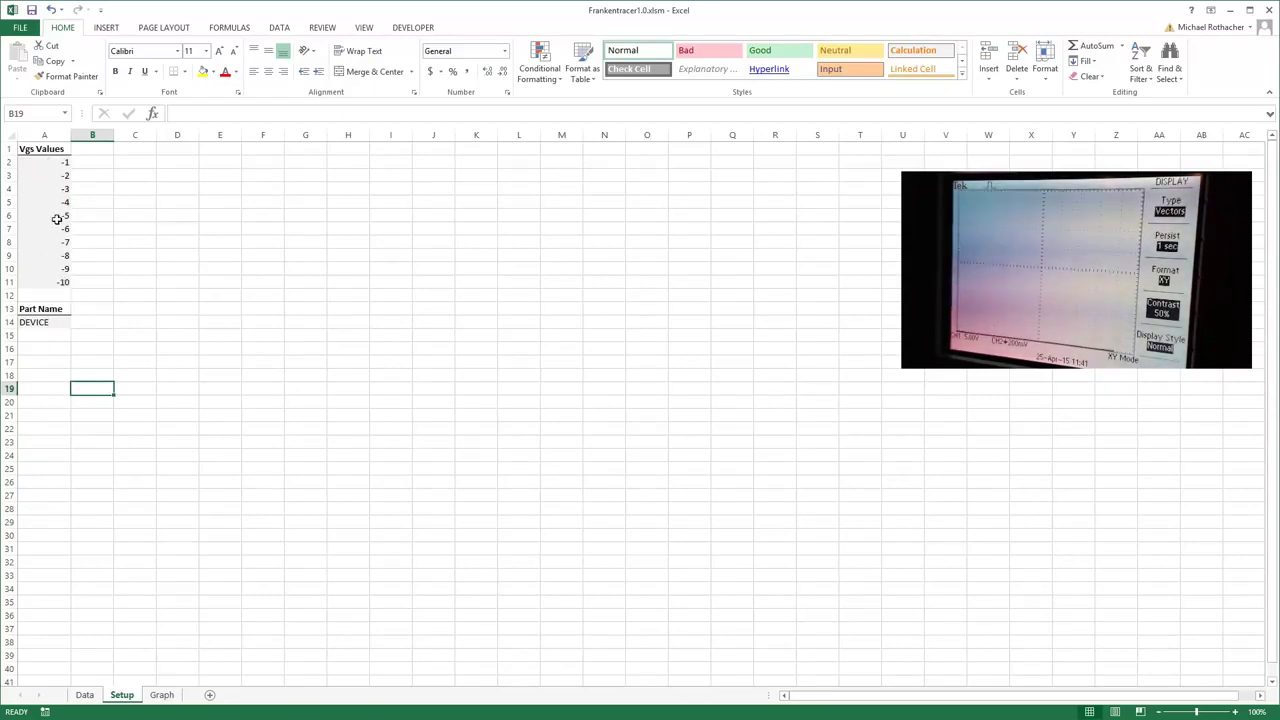
click(49, 281)
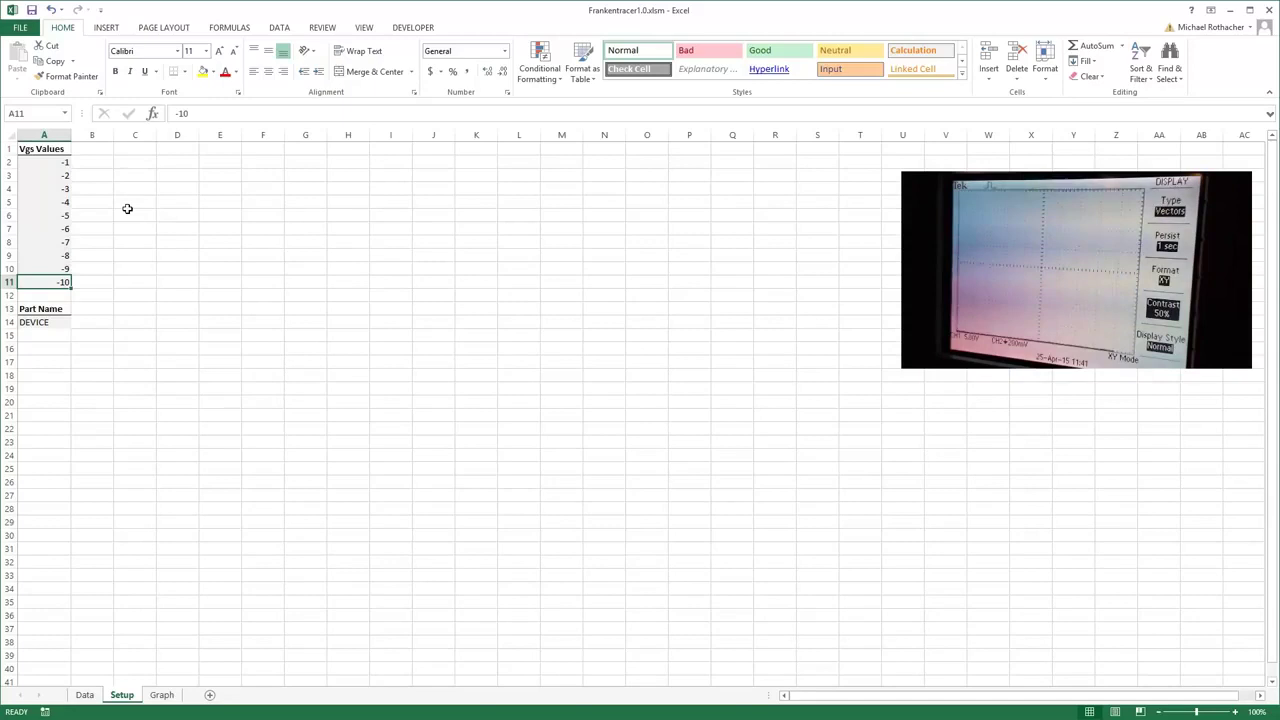
text(-12)
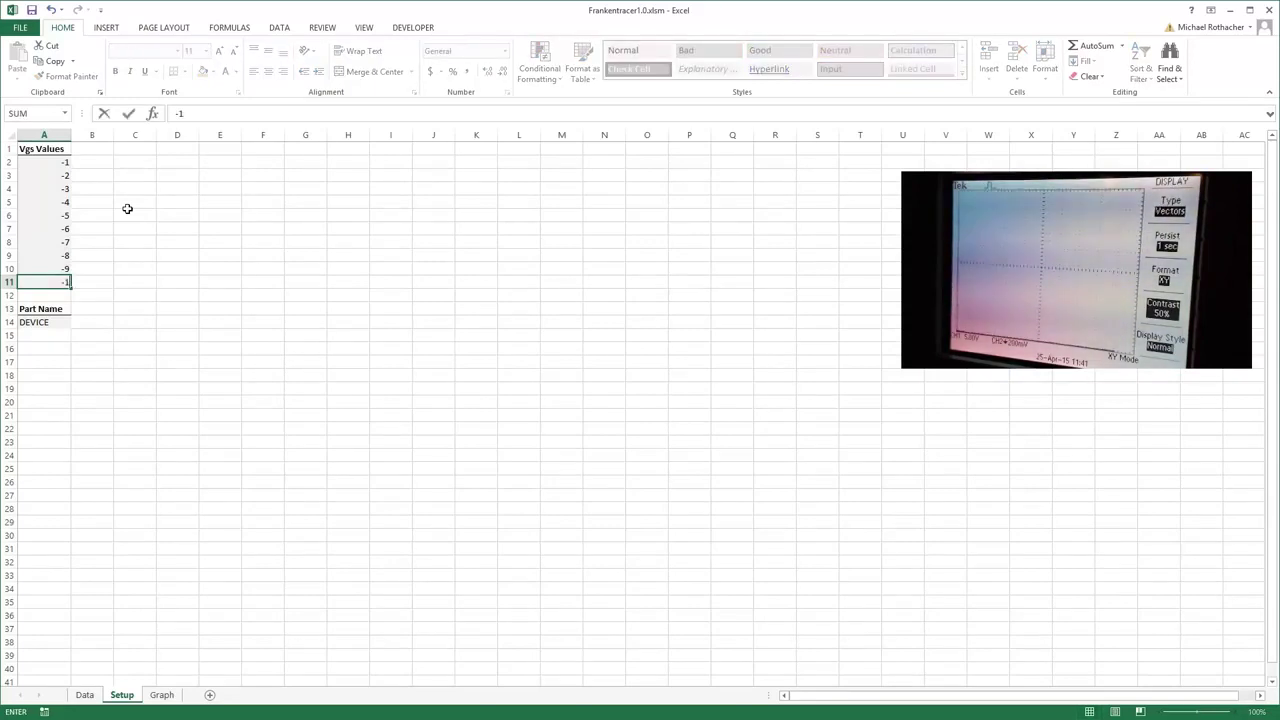
click(55, 270)
text(-1)
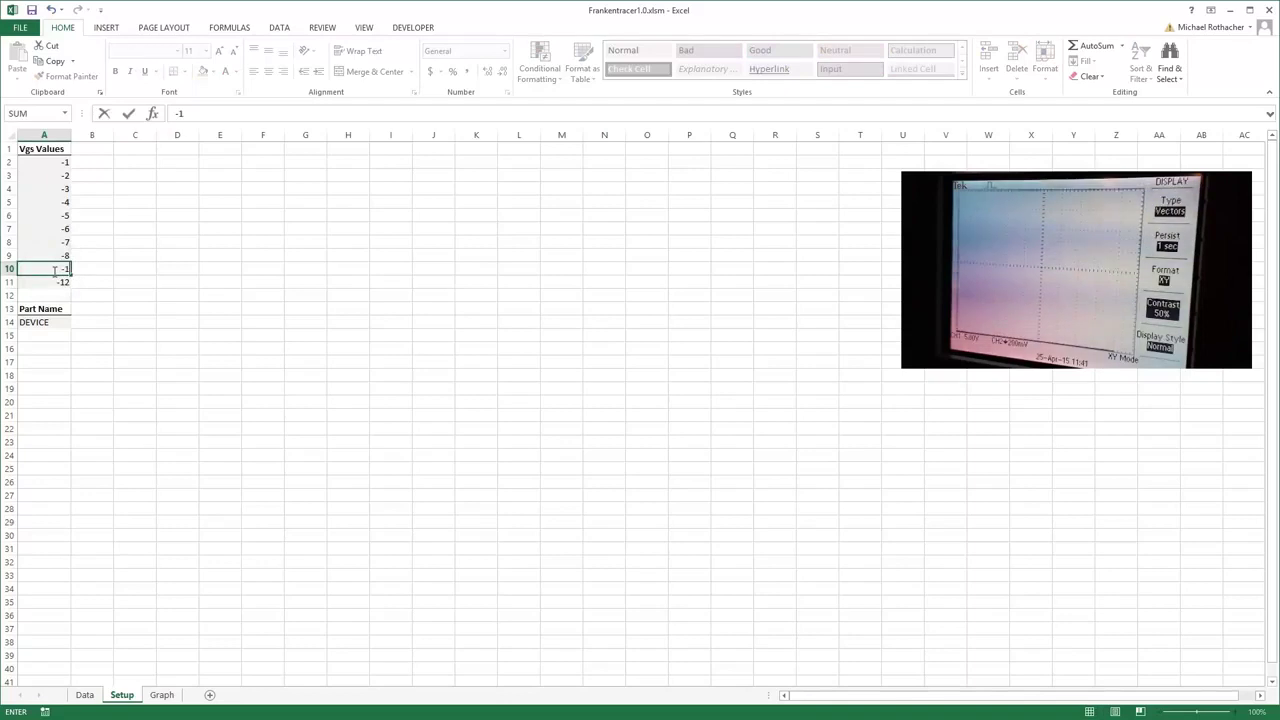
text(1)
click(48, 256)
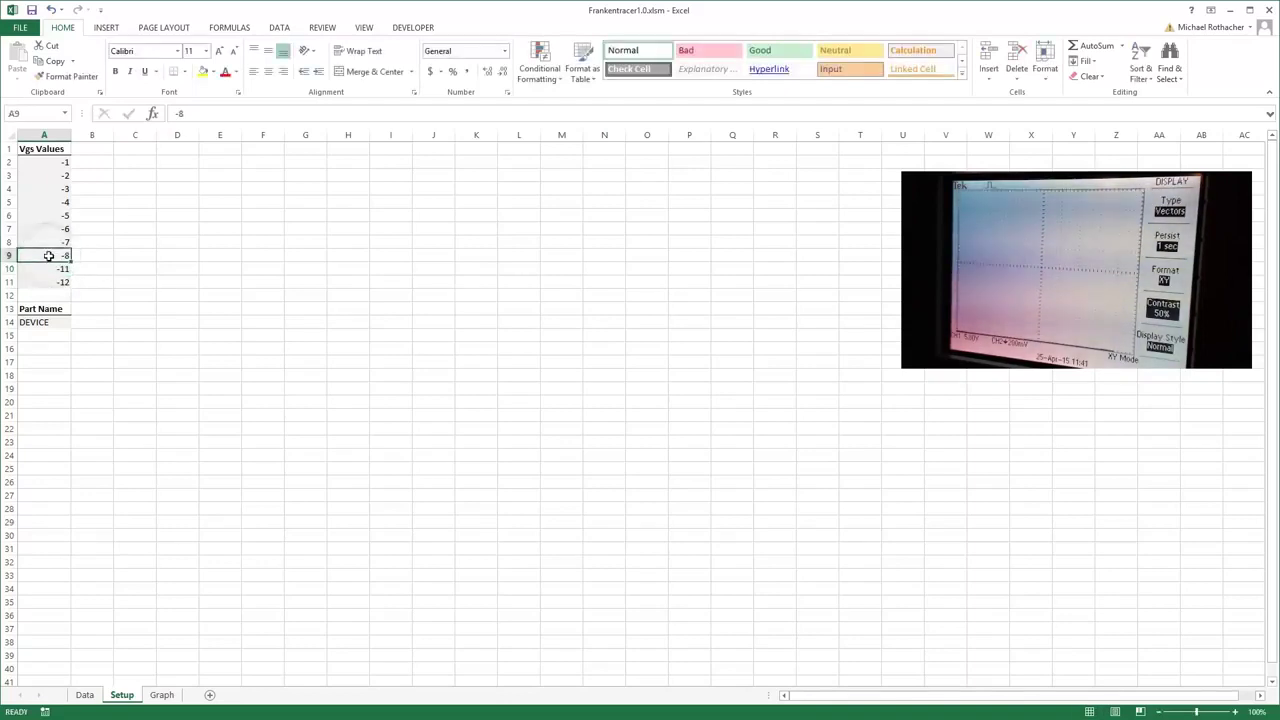
text(-10)
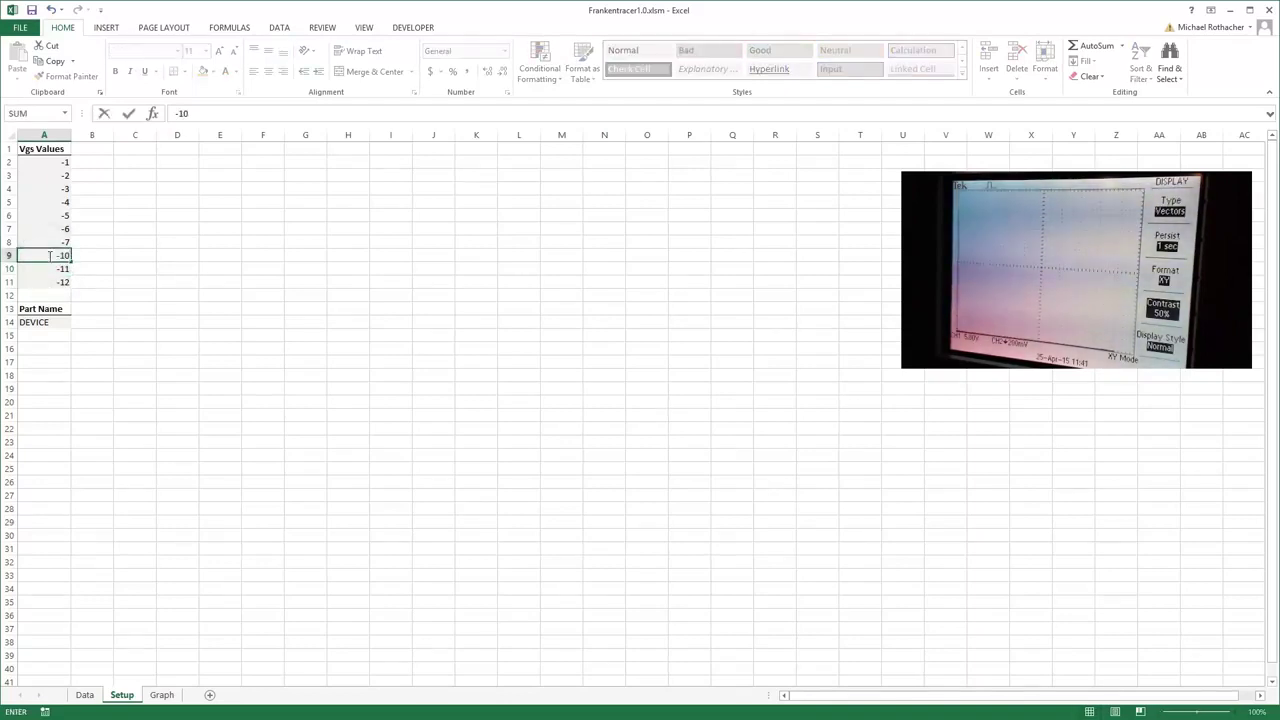
click(47, 243)
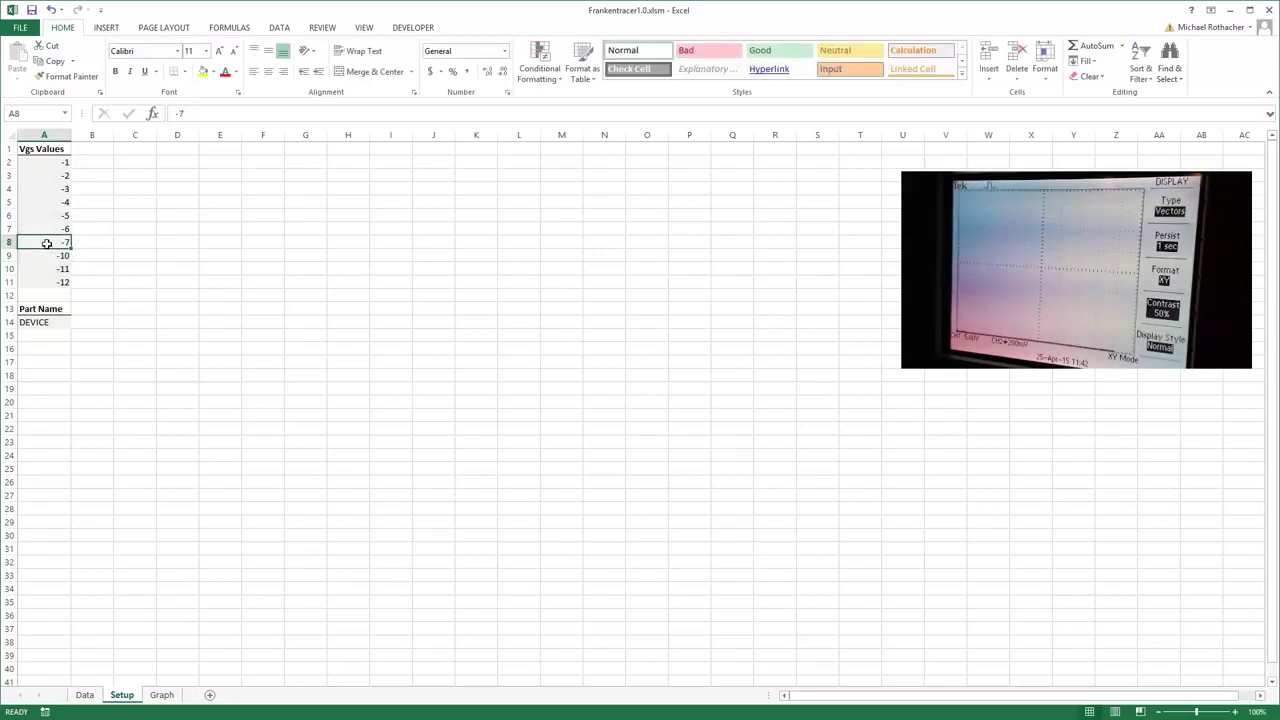
text(-9)
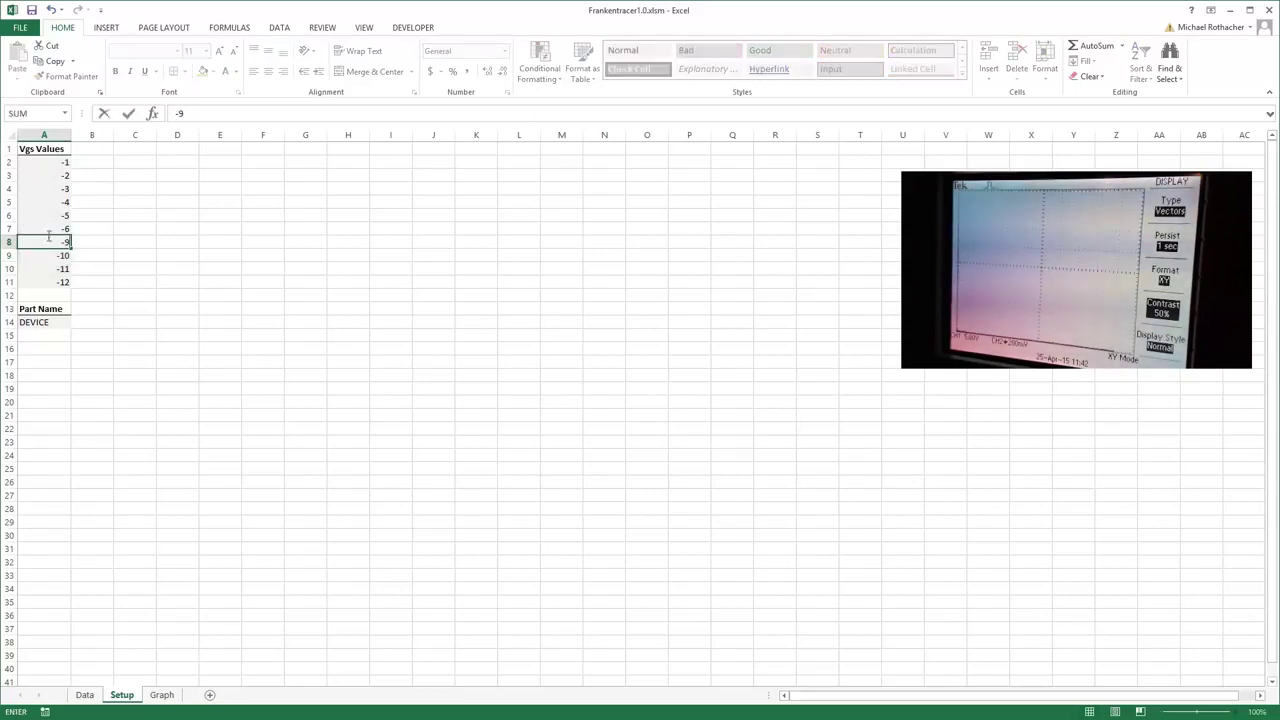
click(47, 226)
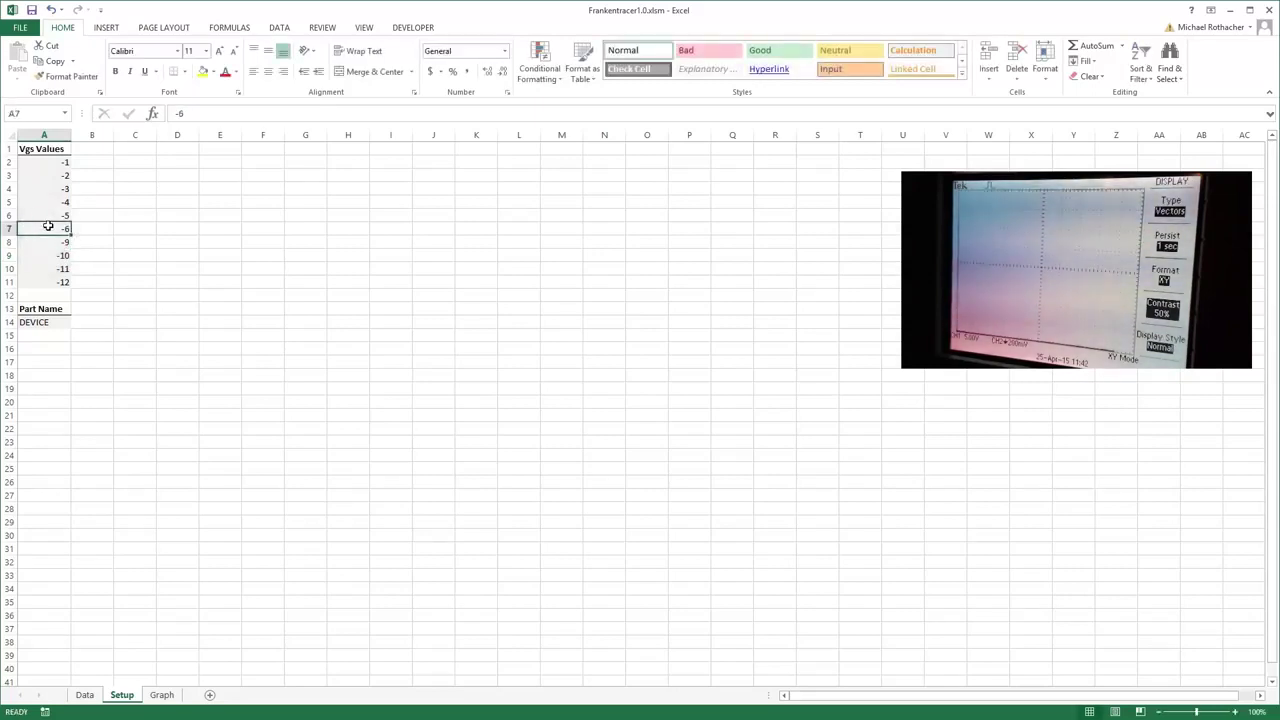
text(-8)
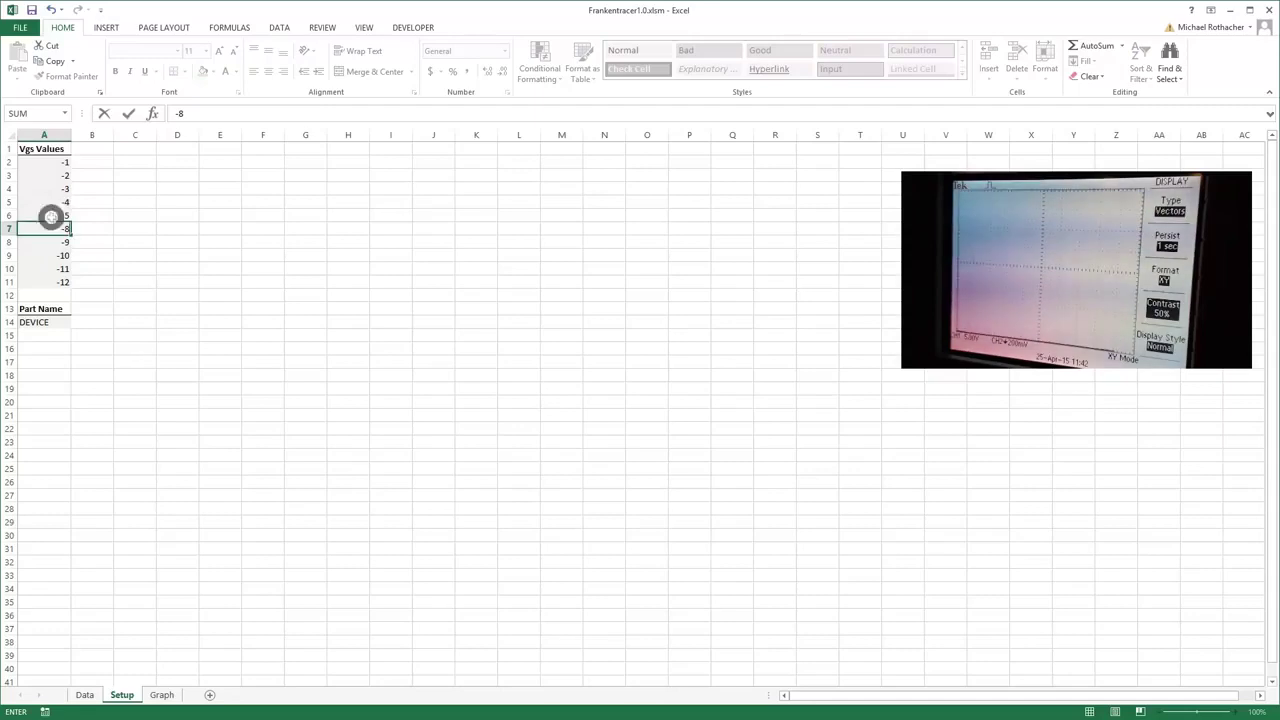
click(51, 217)
text(-7)
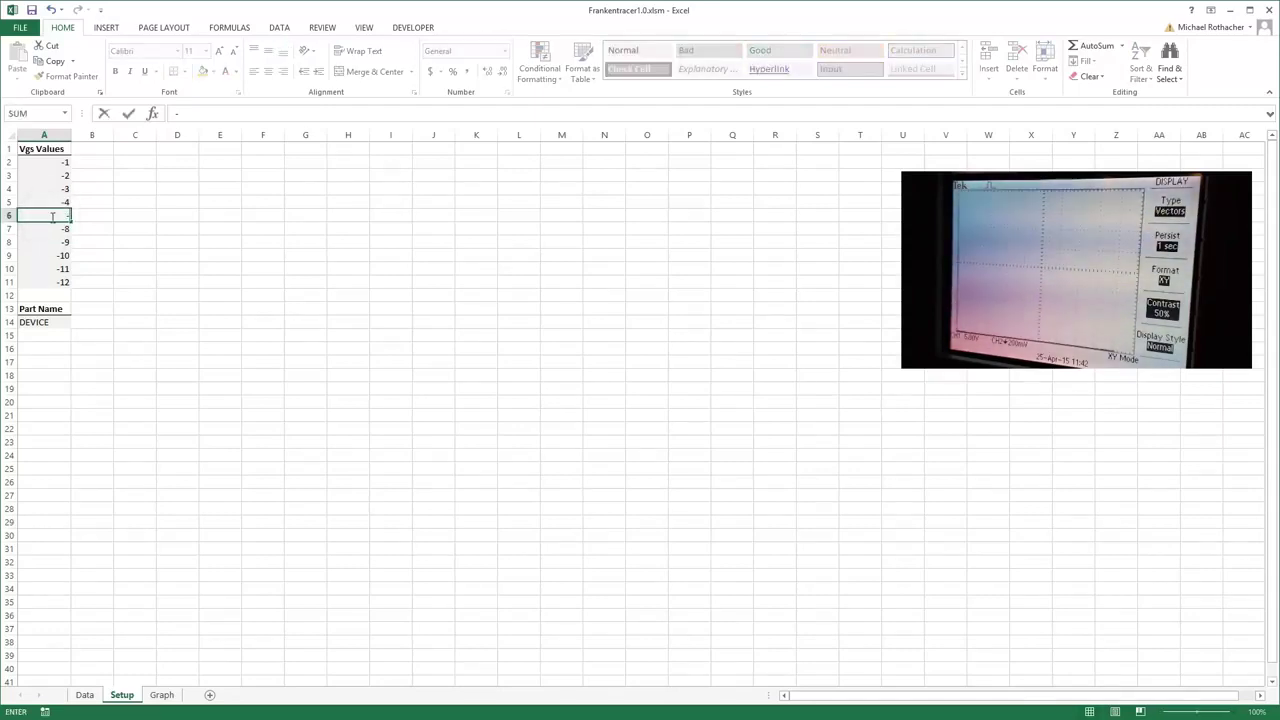
click(49, 201)
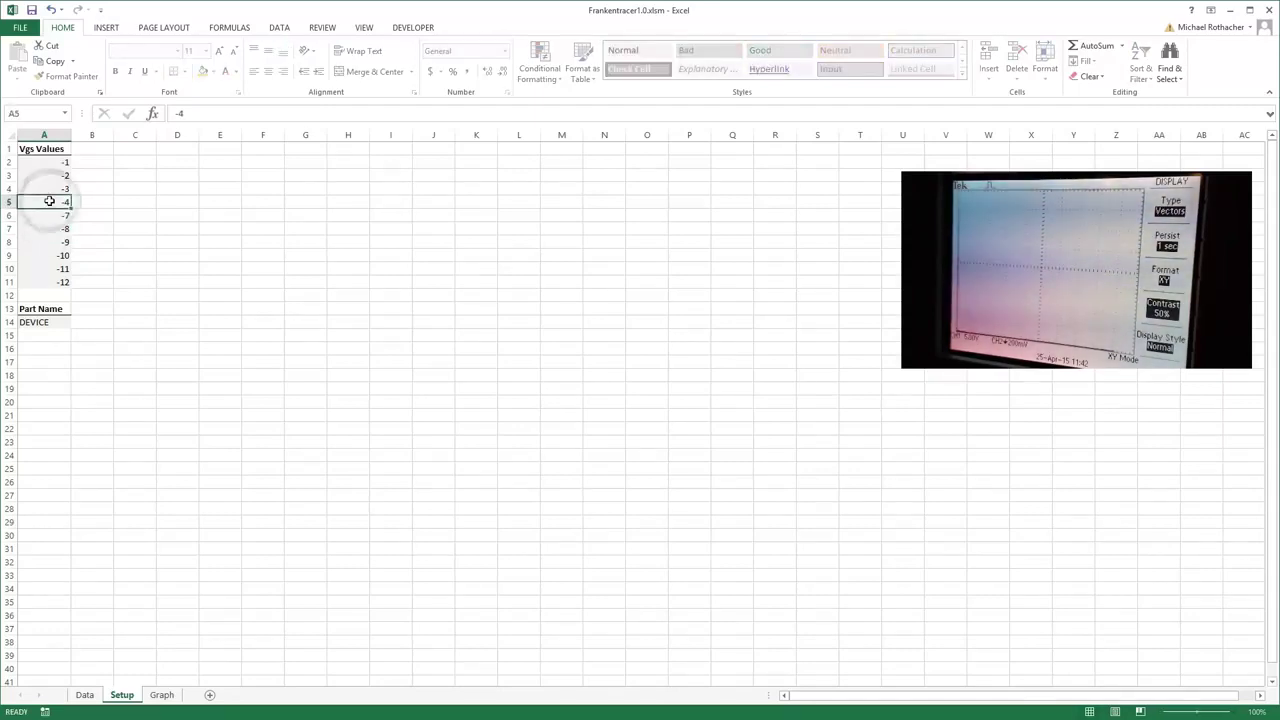
Step: Change the remaining Vgs entries to -6, -5, -4 and -3
text(-6)
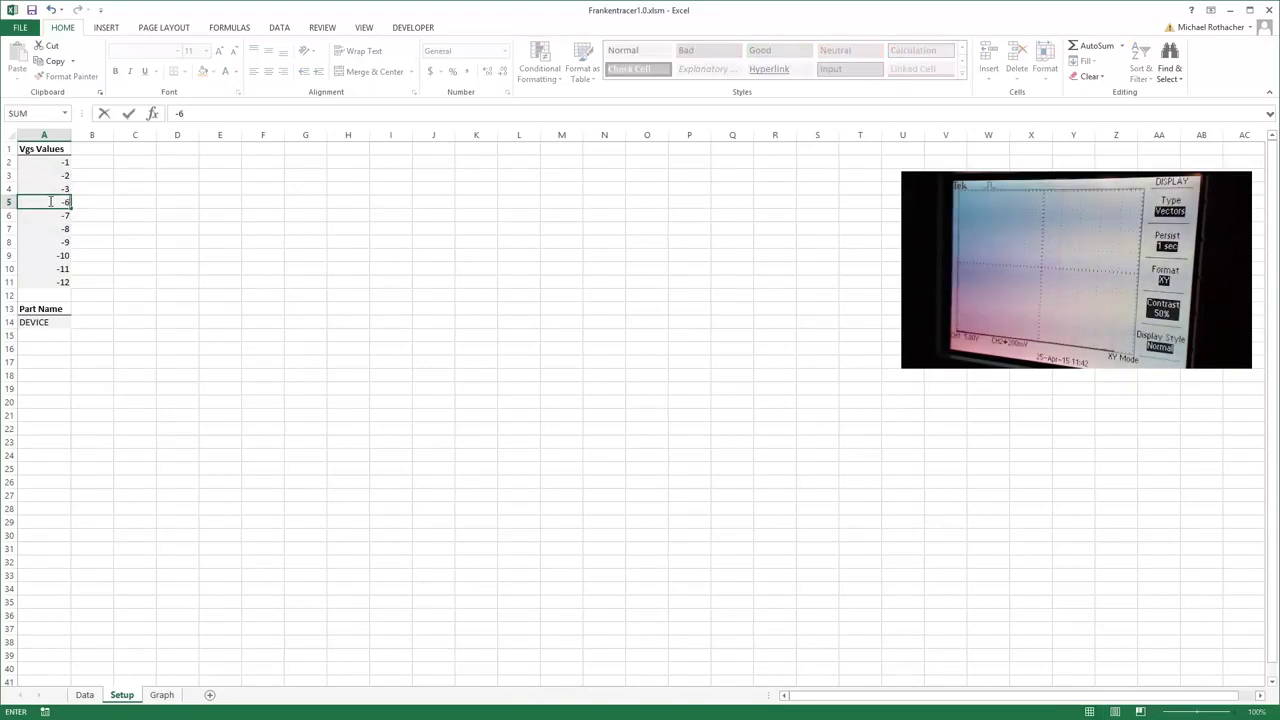
click(47, 190)
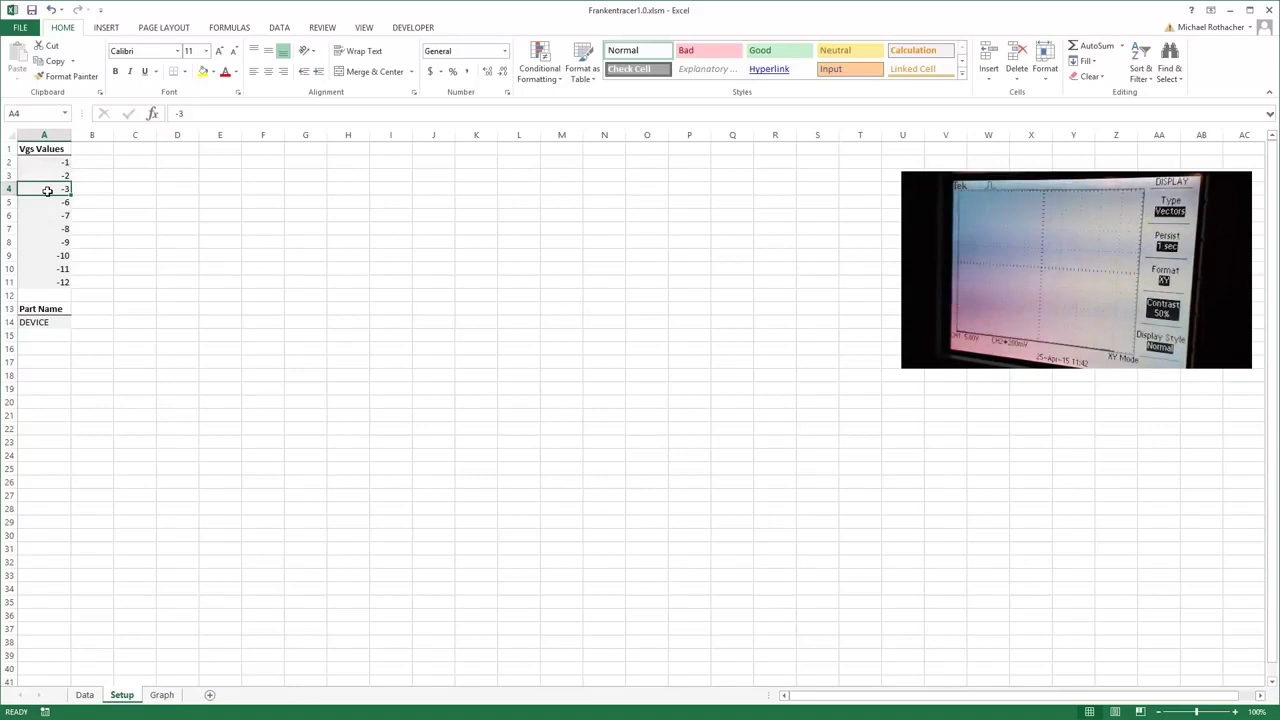
double_click(47, 190)
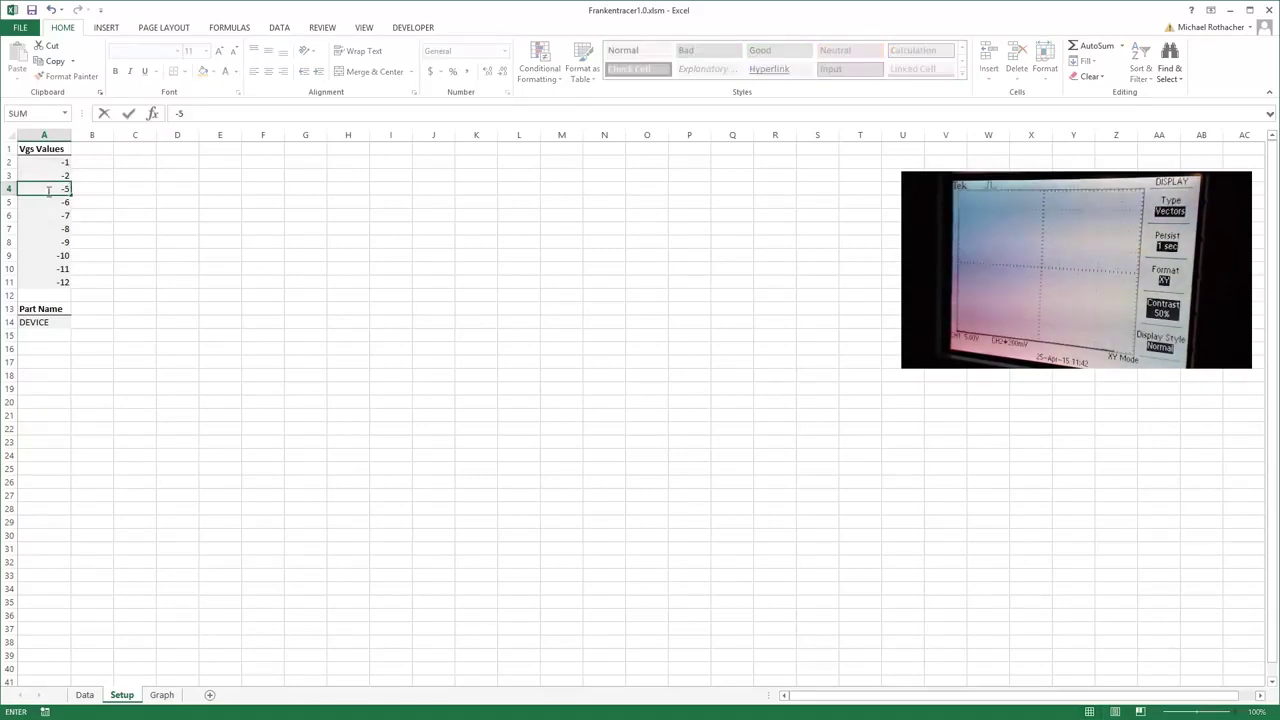
click(48, 175)
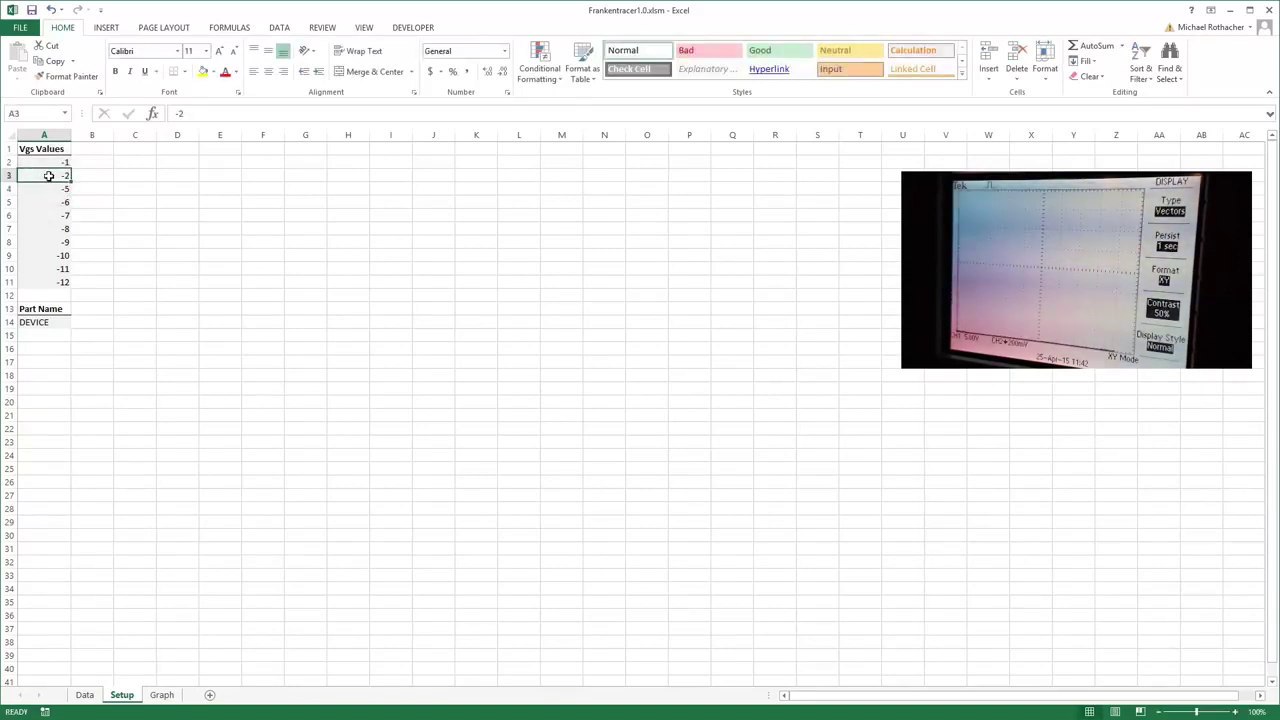
text(-4)
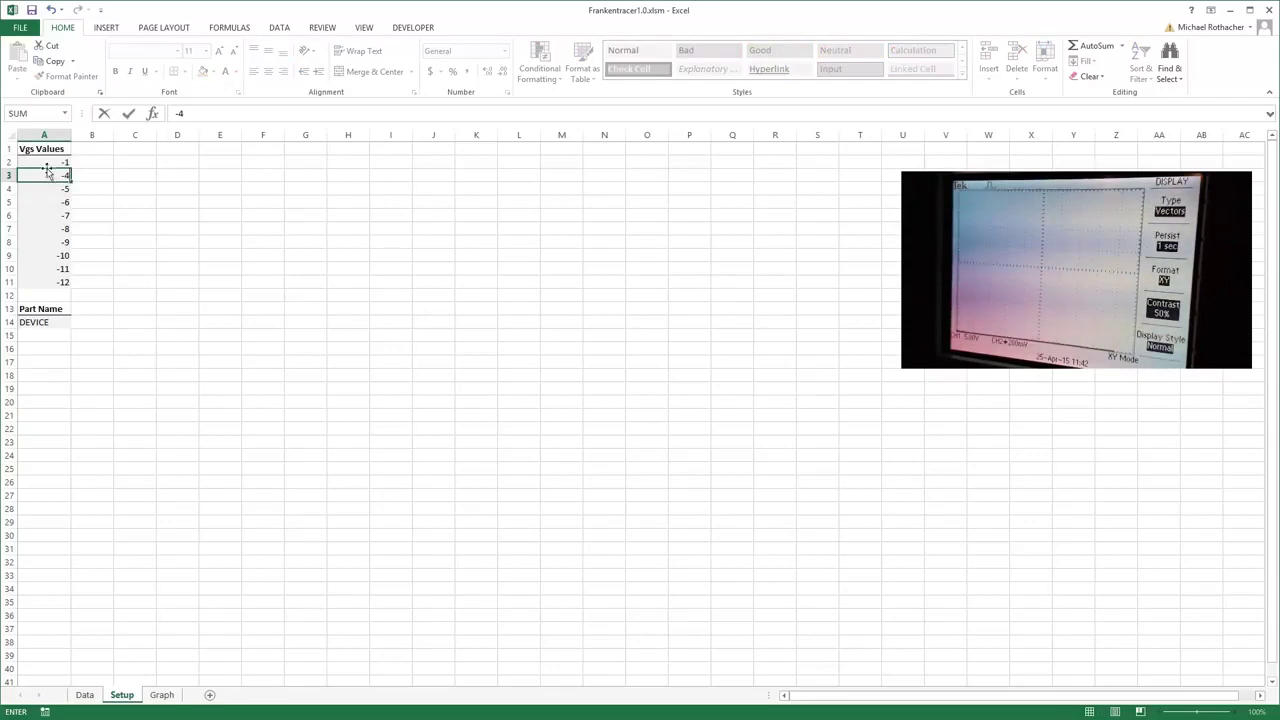
click(46, 162)
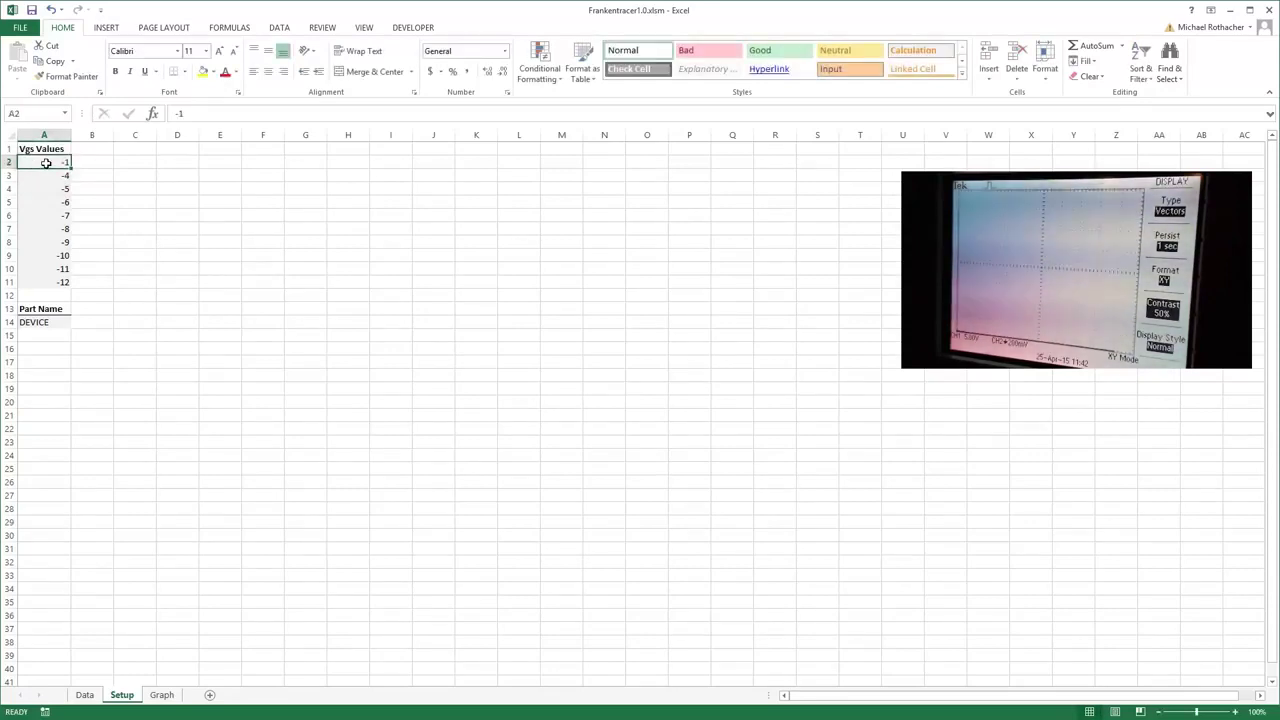
text(-)
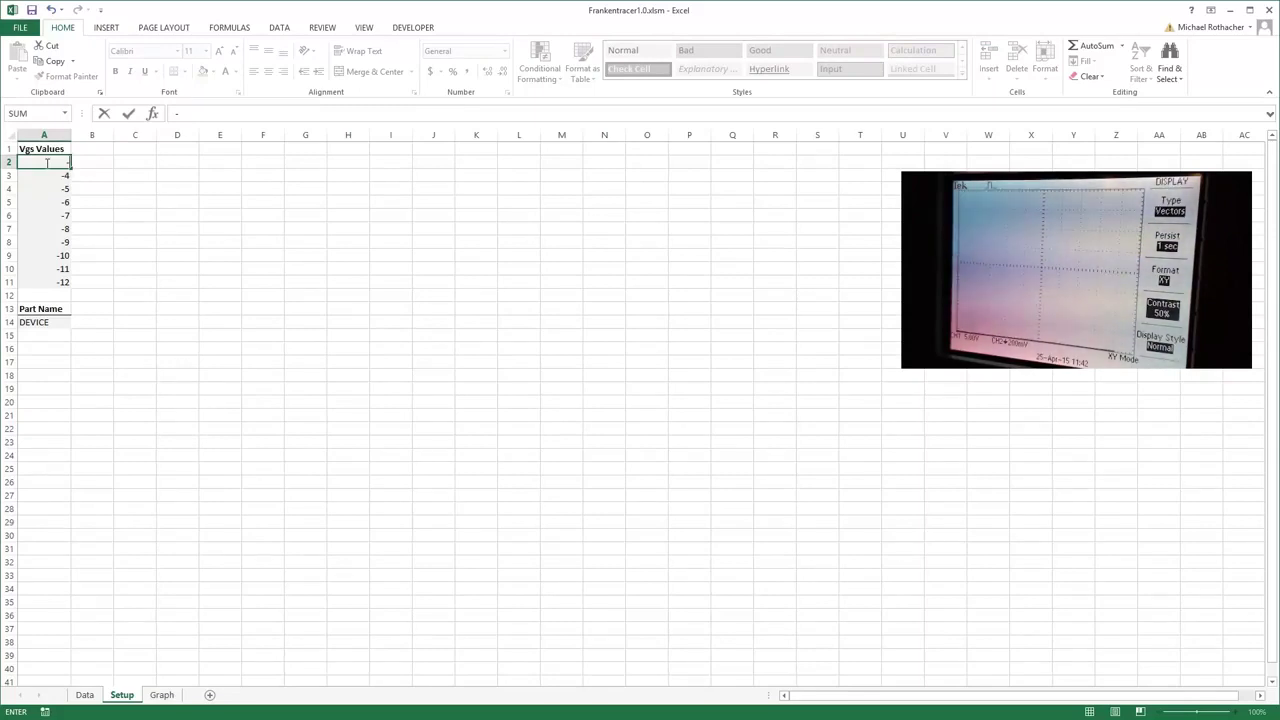
text(3)
click(137, 212)
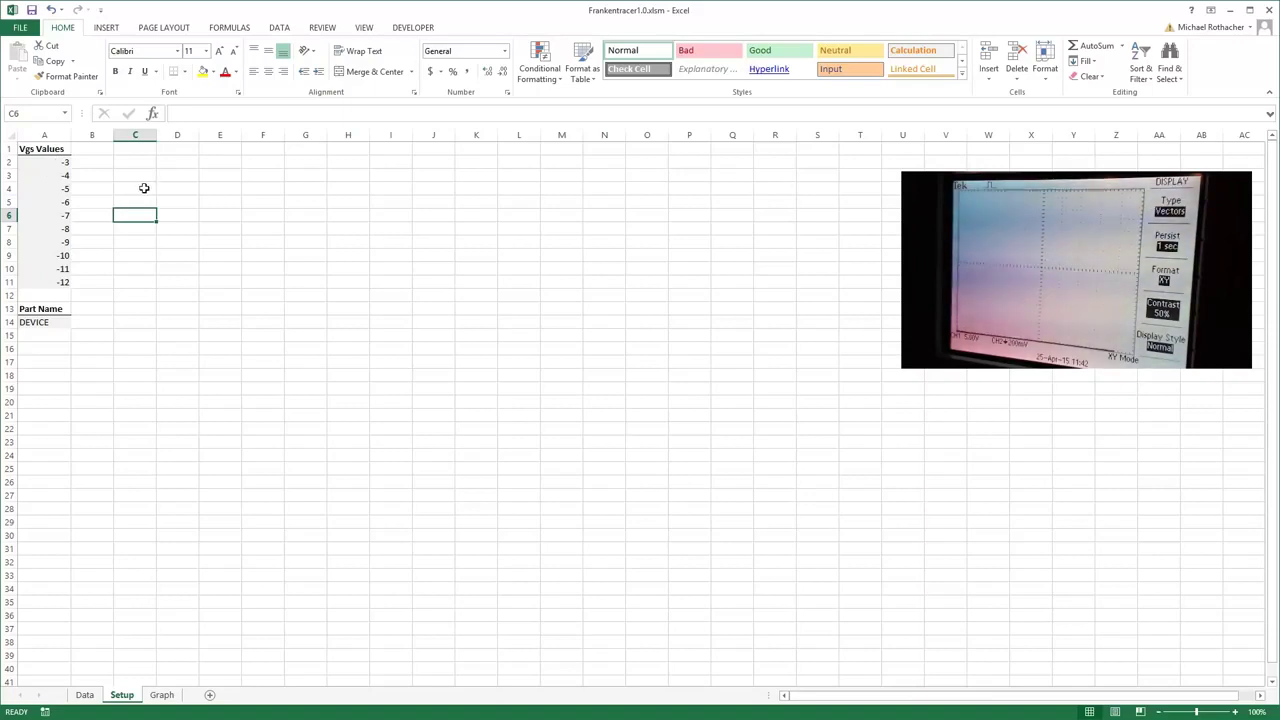
Step: Replace the DEVICE part name with 2SK82, then go to the Data sheet
click(43, 325)
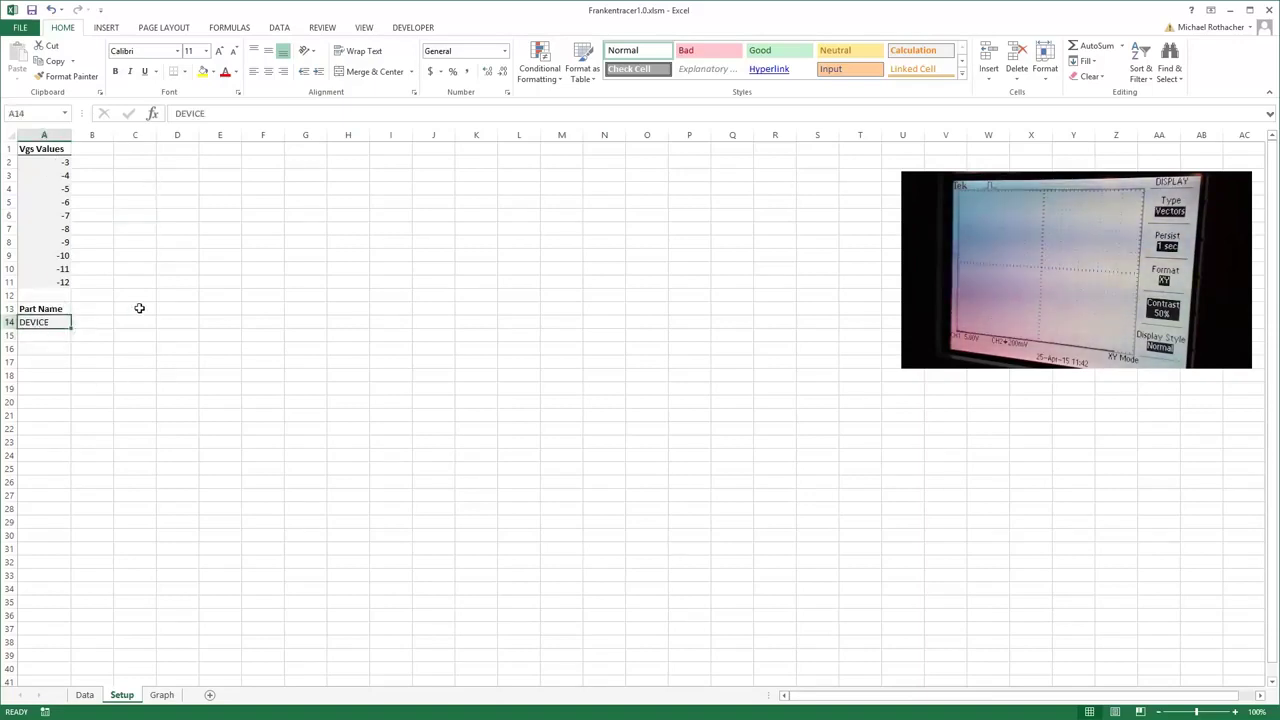
text(2)
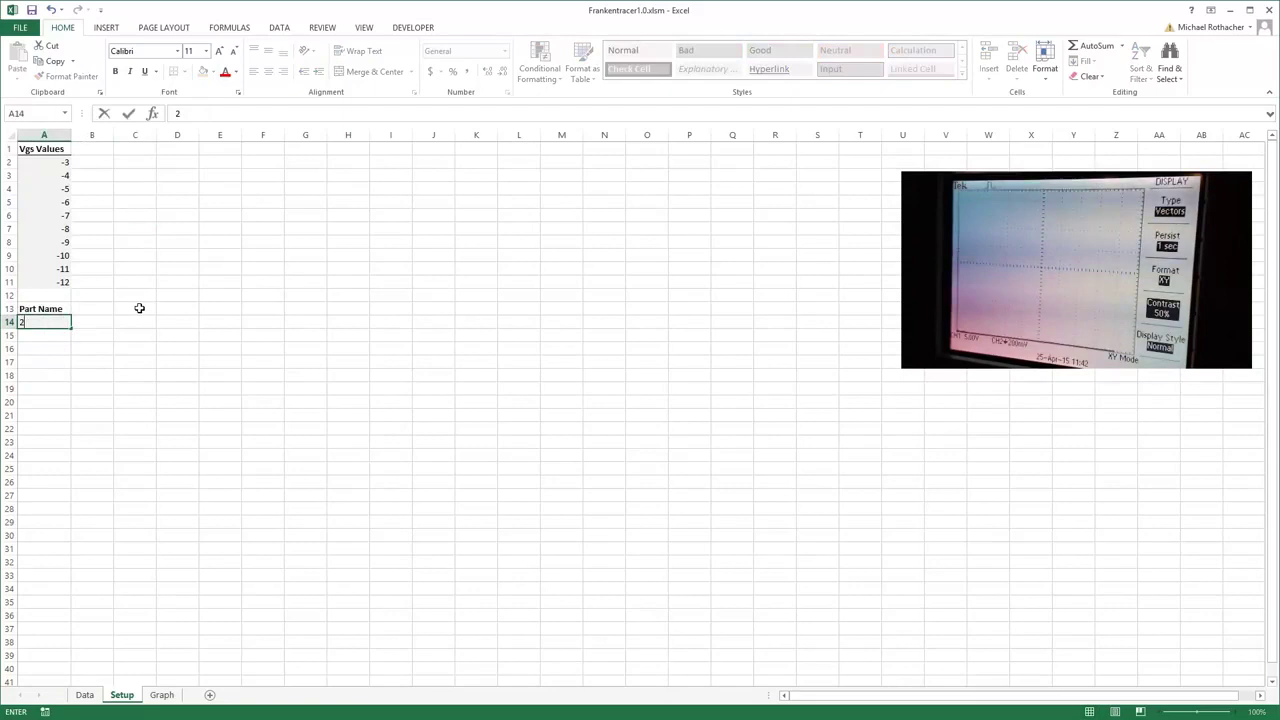
text(SK82)
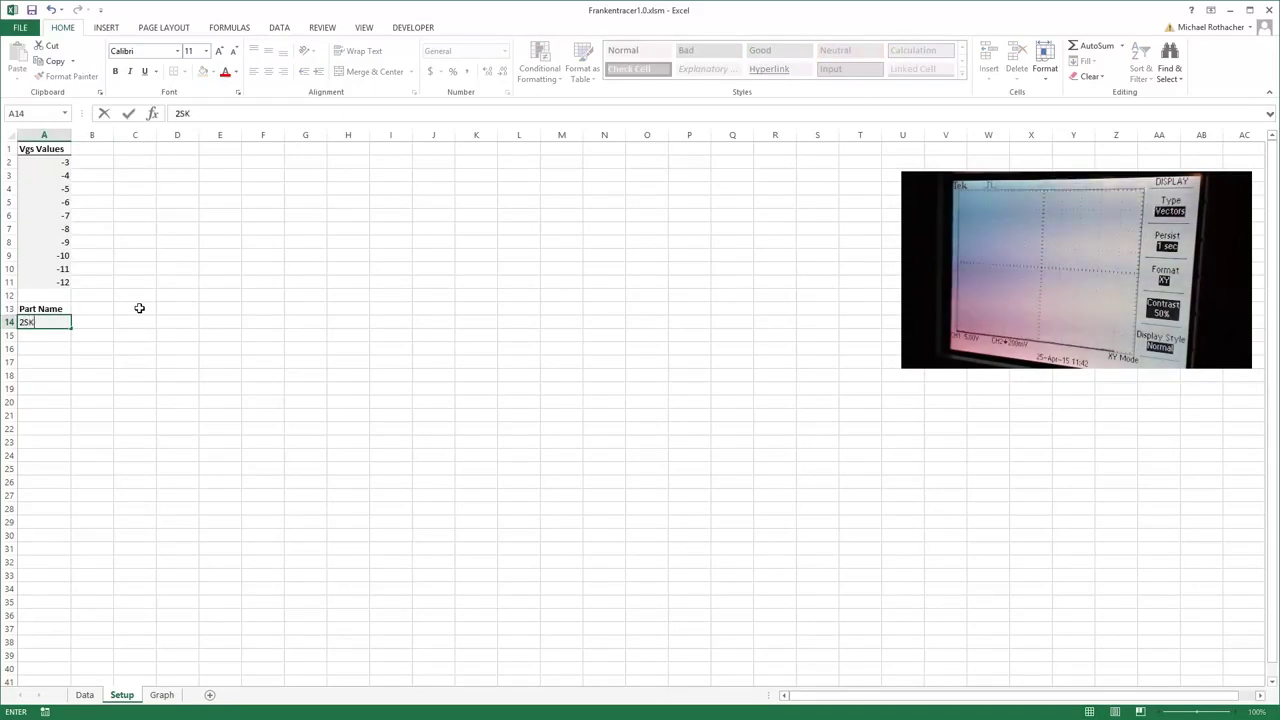
click(139, 308)
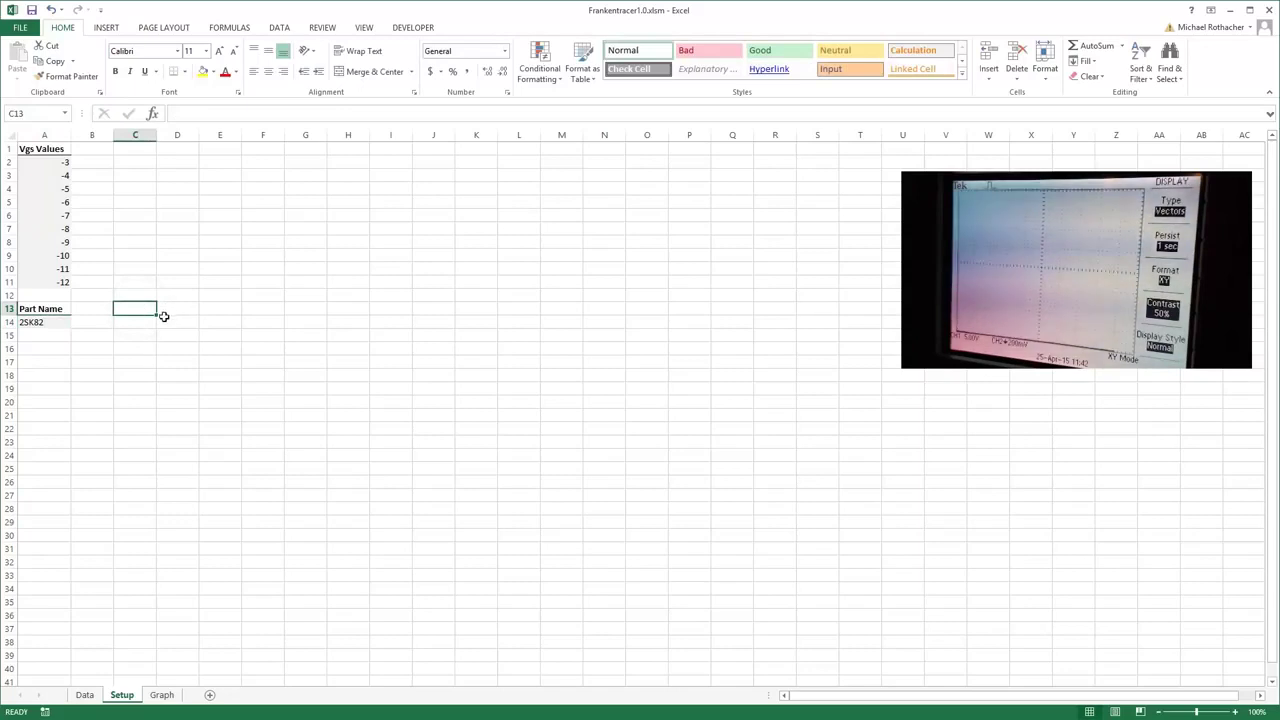
click(85, 695)
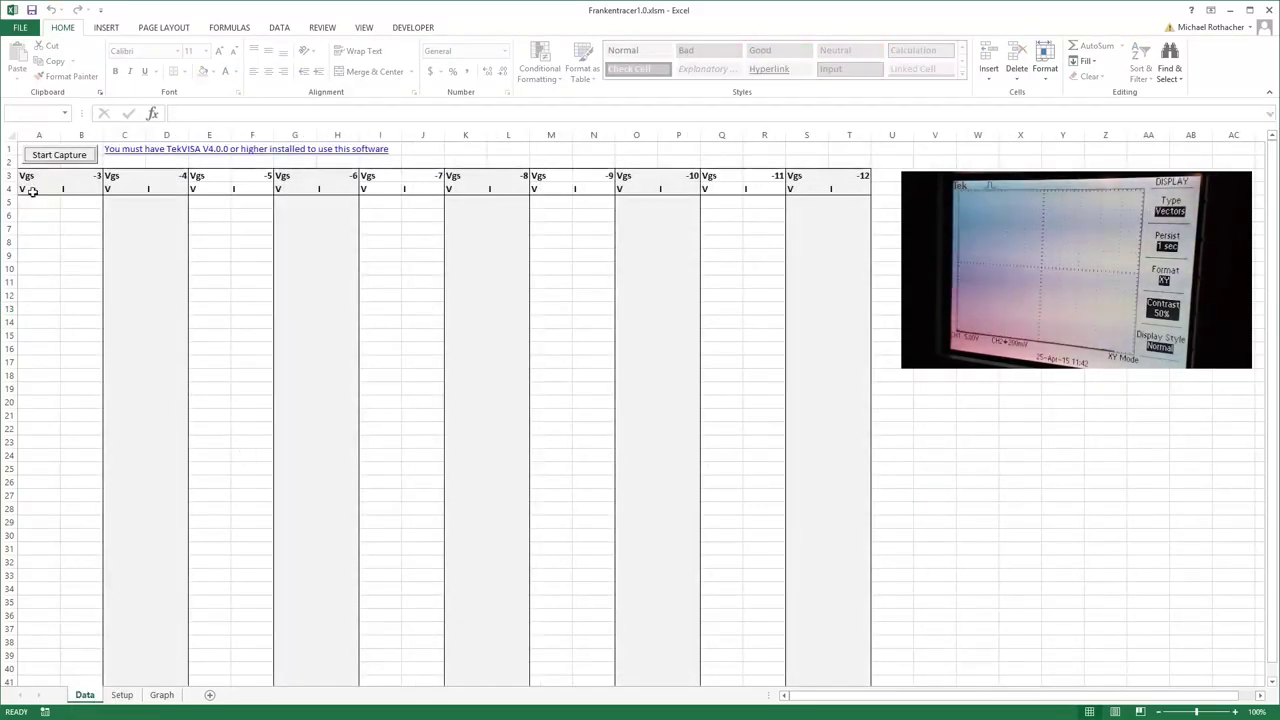
Step: In the Frankentracer Capture window, set acquire step -12 and capture that curve
click(57, 155)
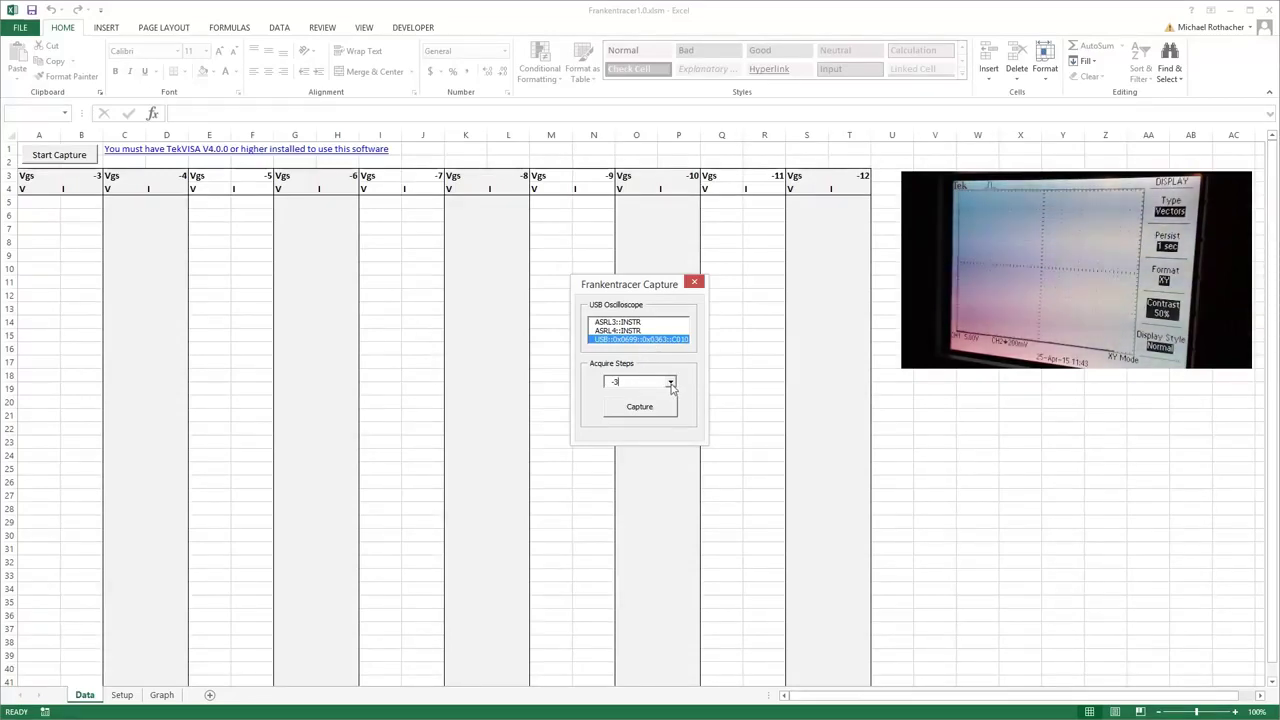
click(670, 384)
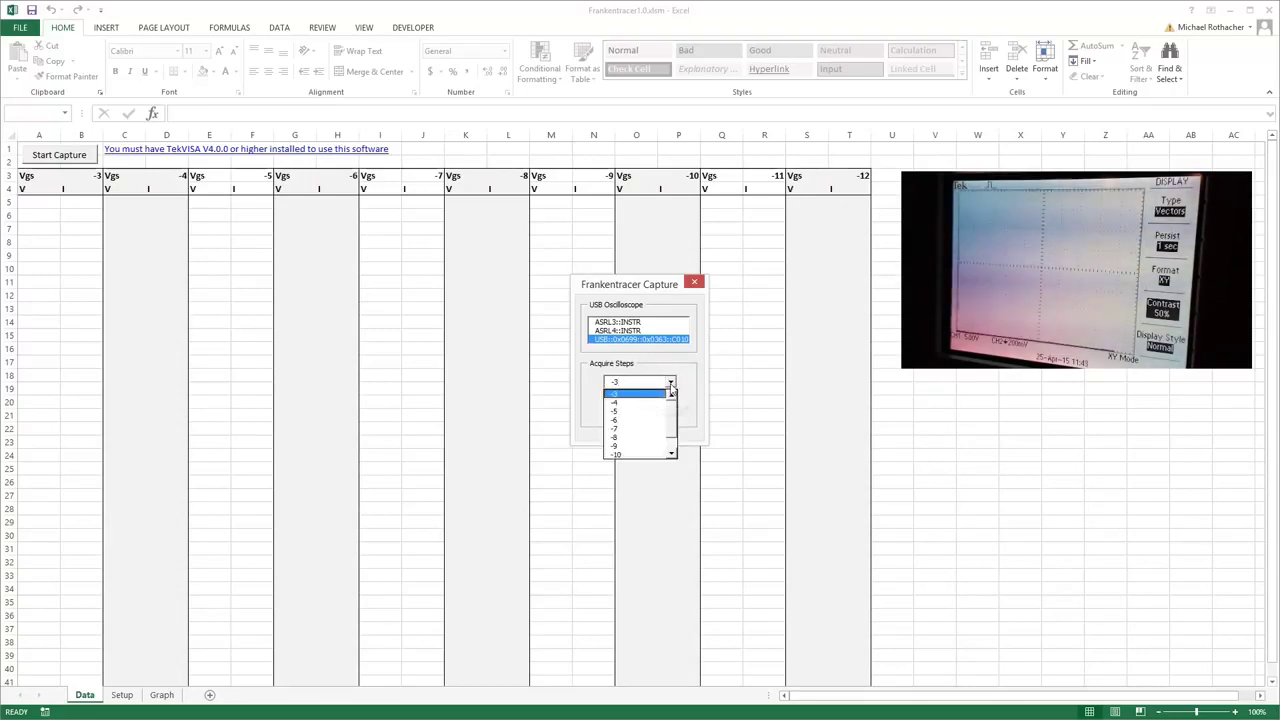
scroll(672, 430, down, 1)
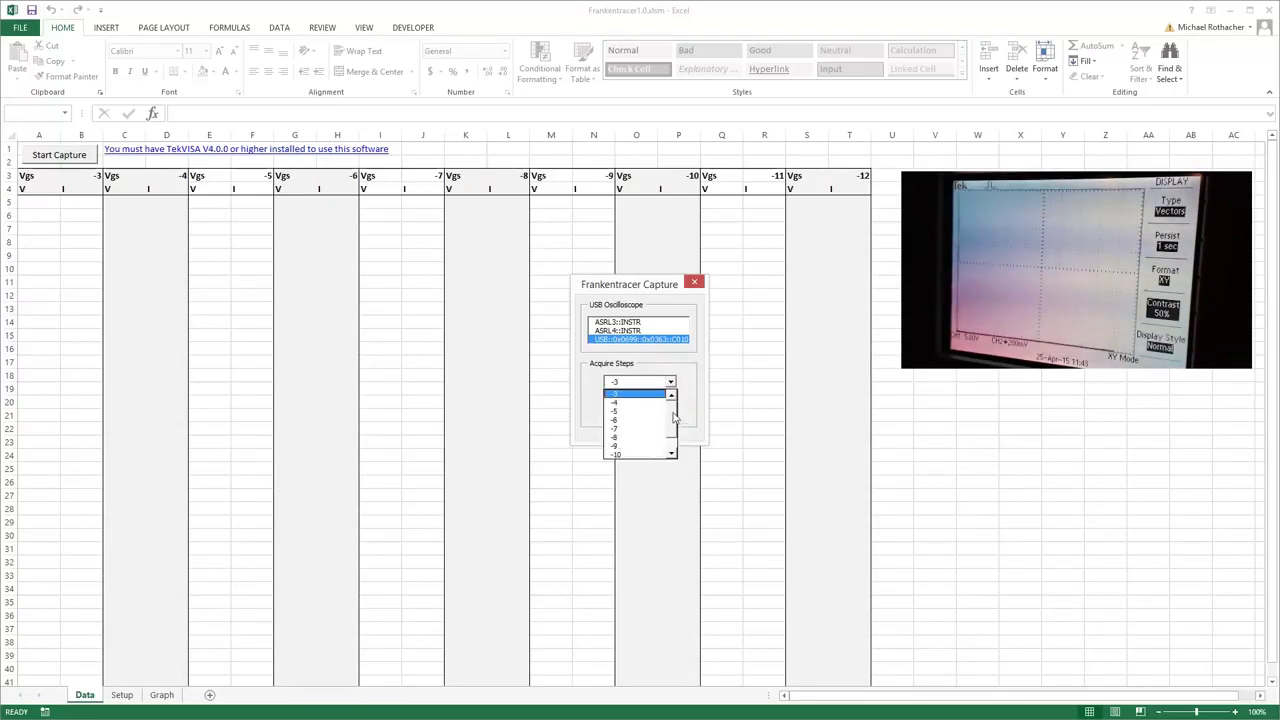
mouse_move(676, 443)
mouse_down()
mouse_move(674, 421)
mouse_move(675, 440)
mouse_up()
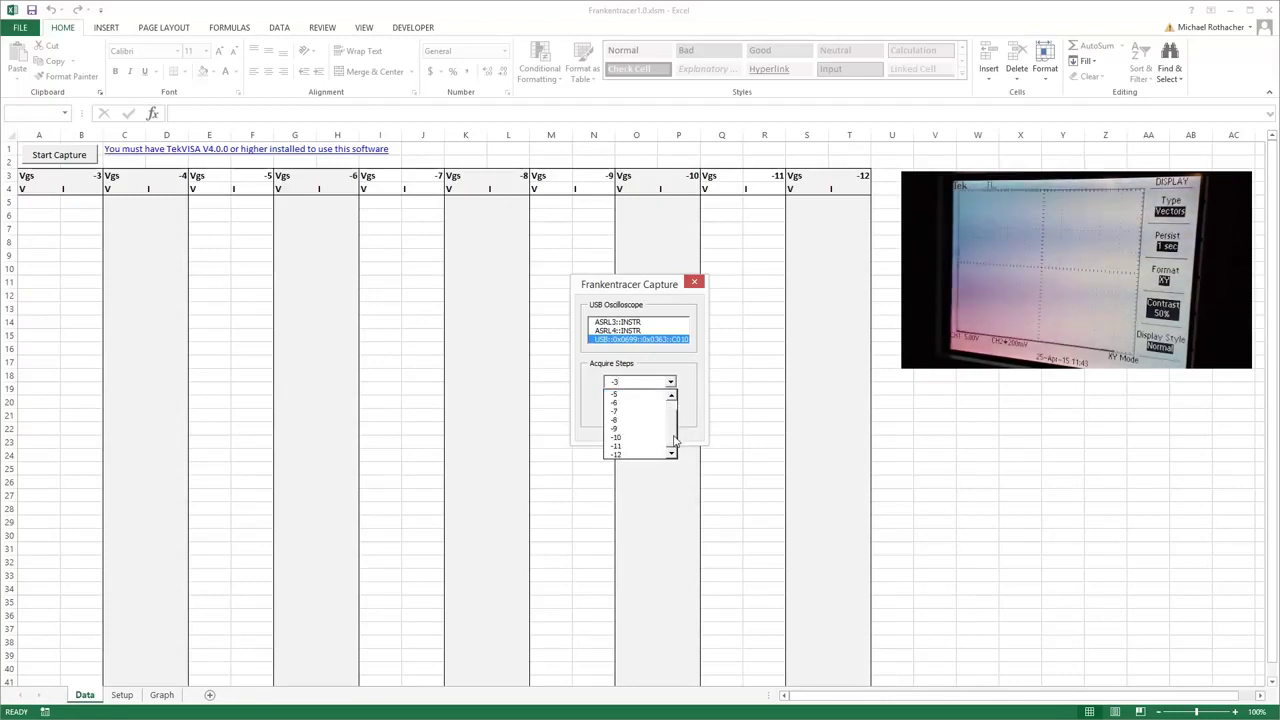
click(688, 361)
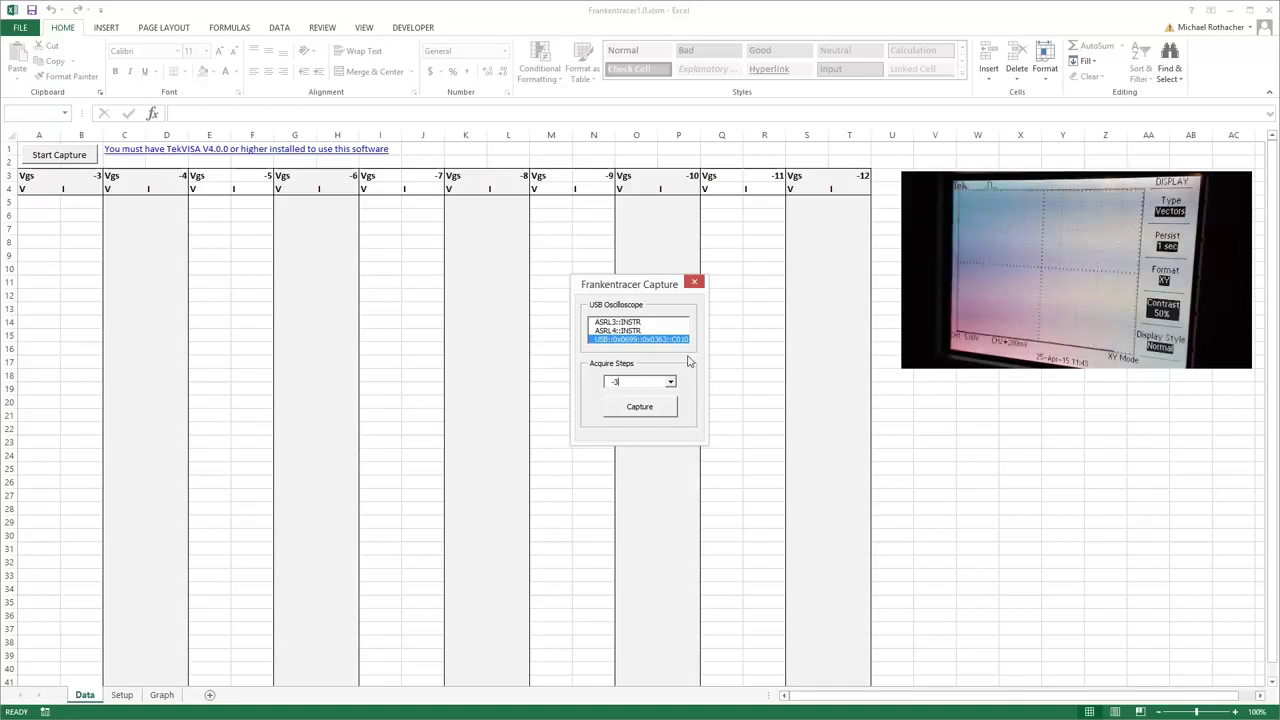
click(670, 382)
drag(674, 415, 668, 443)
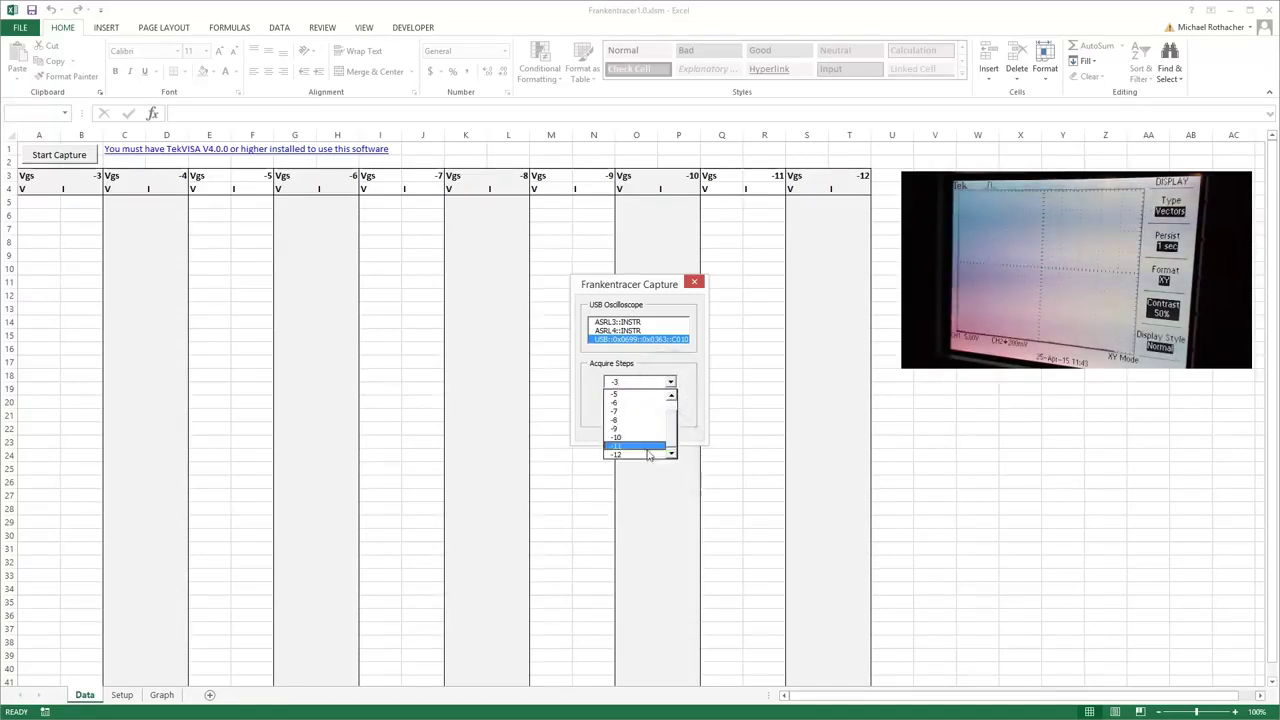
click(630, 453)
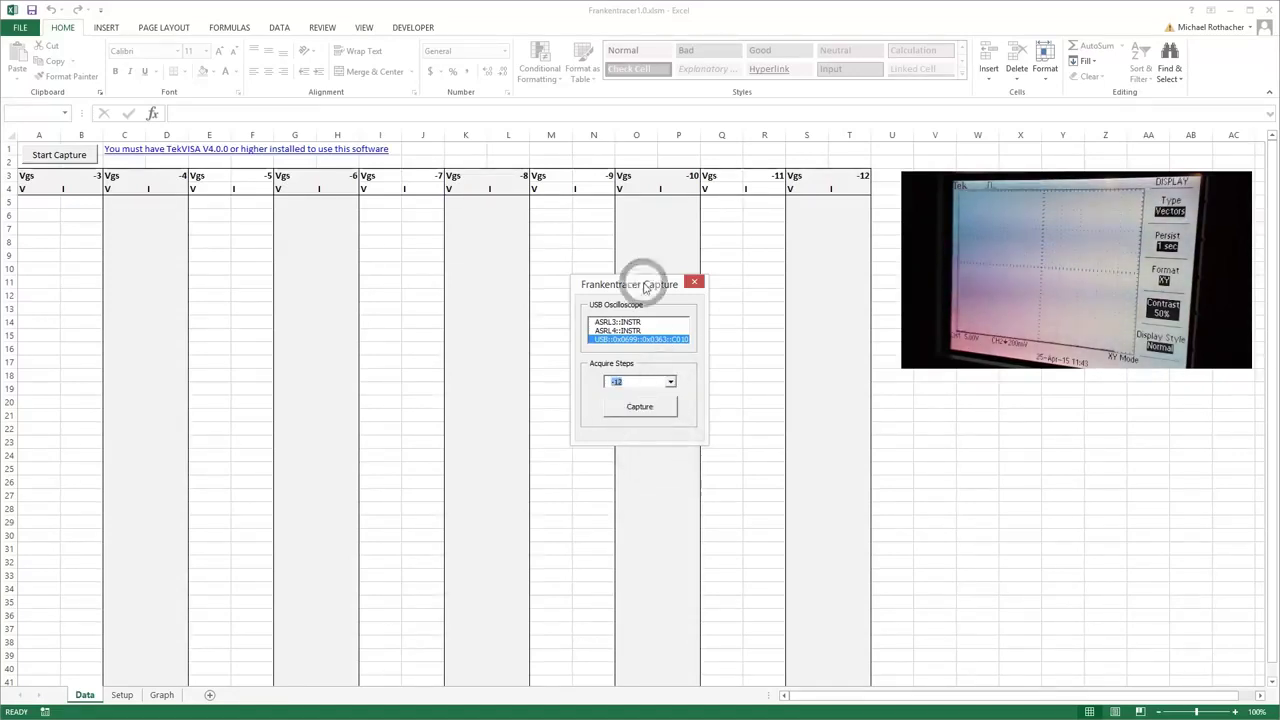
drag(646, 287, 587, 232)
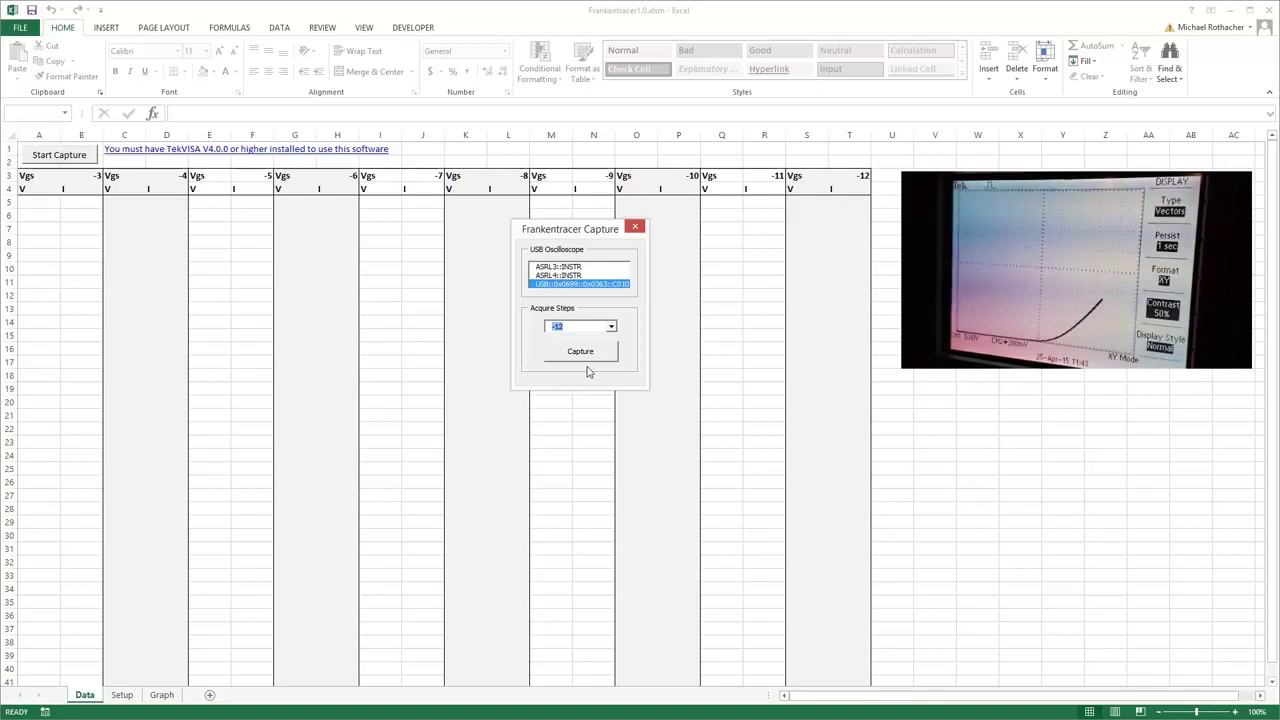
click(586, 352)
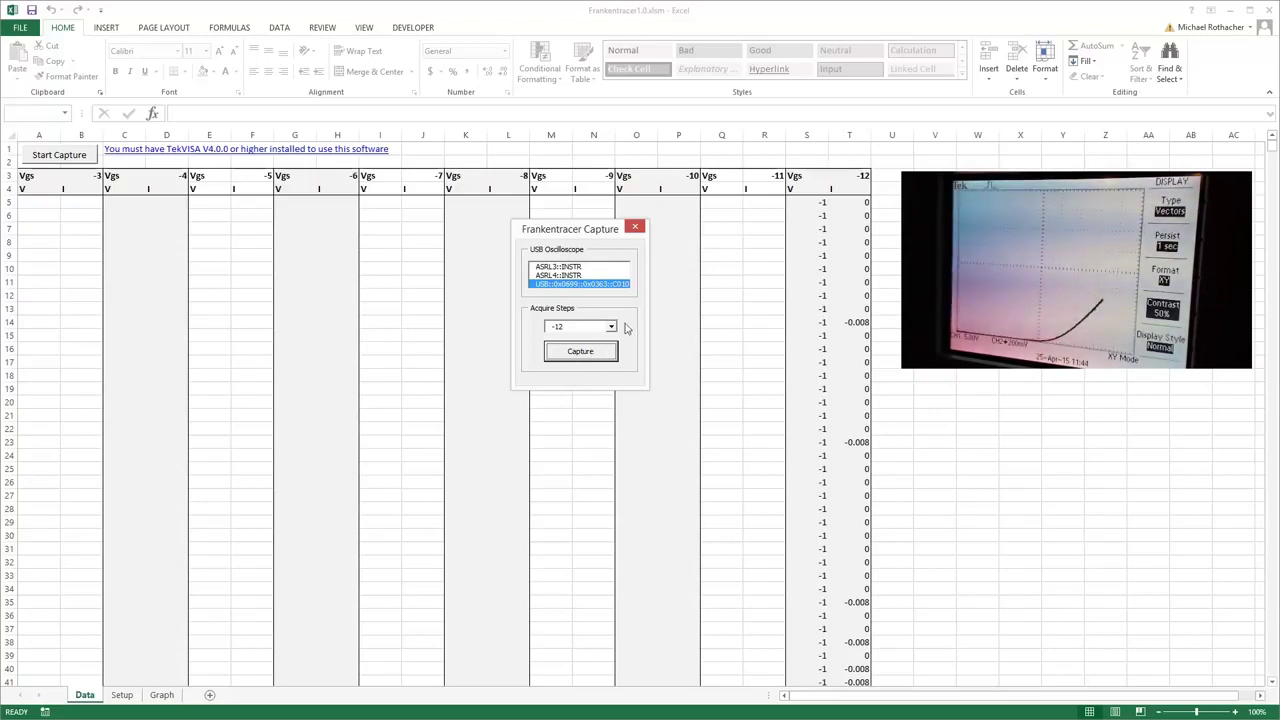
Step: Select acquire step -11 and capture the Vgs -11 curve
click(611, 328)
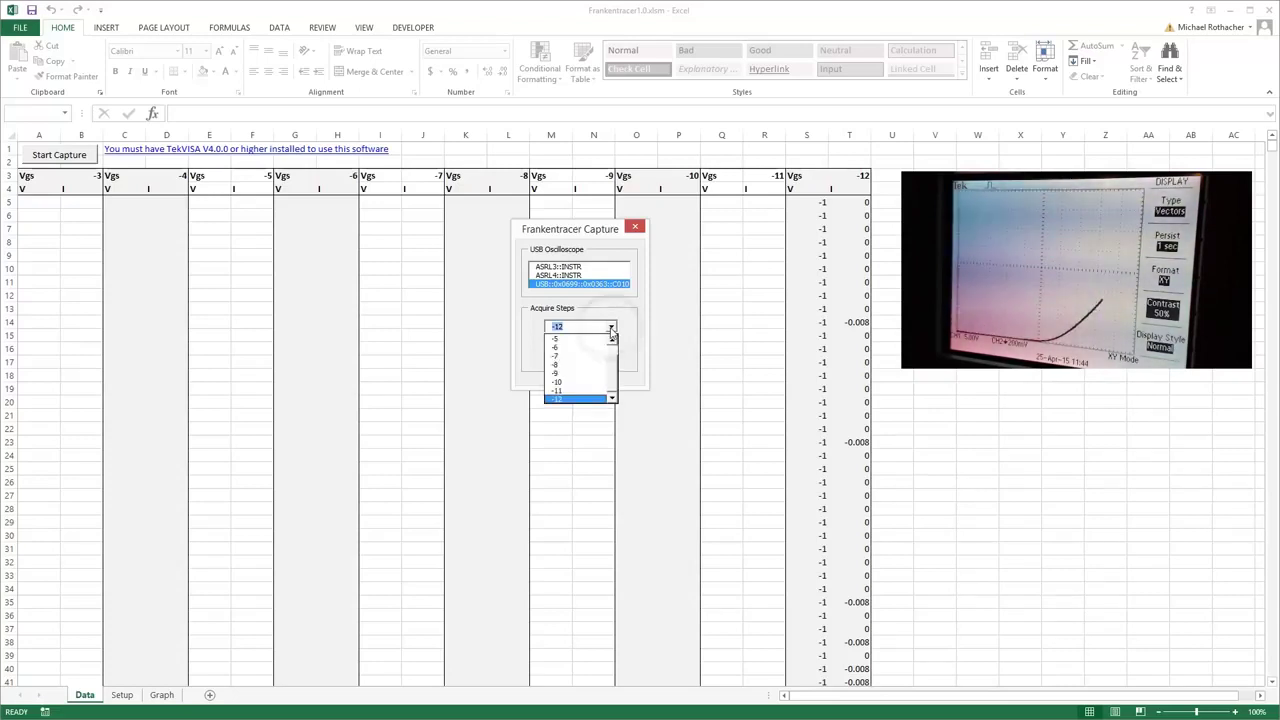
click(589, 394)
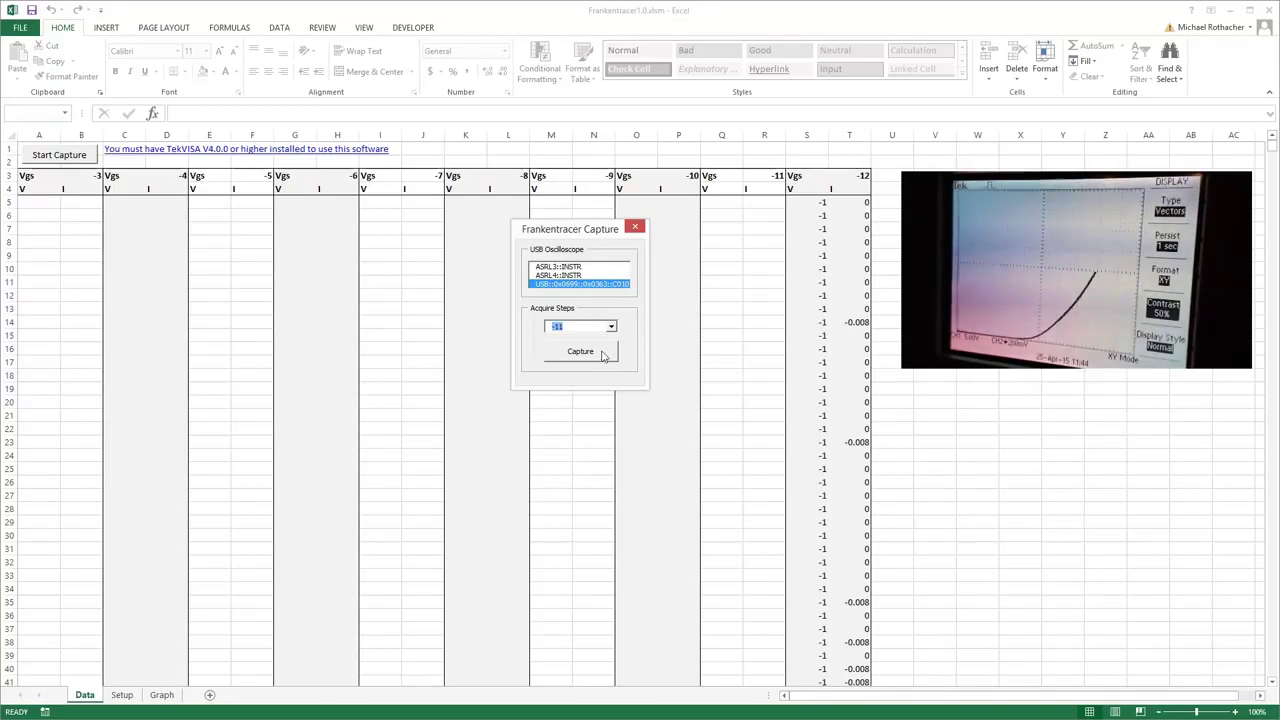
click(603, 355)
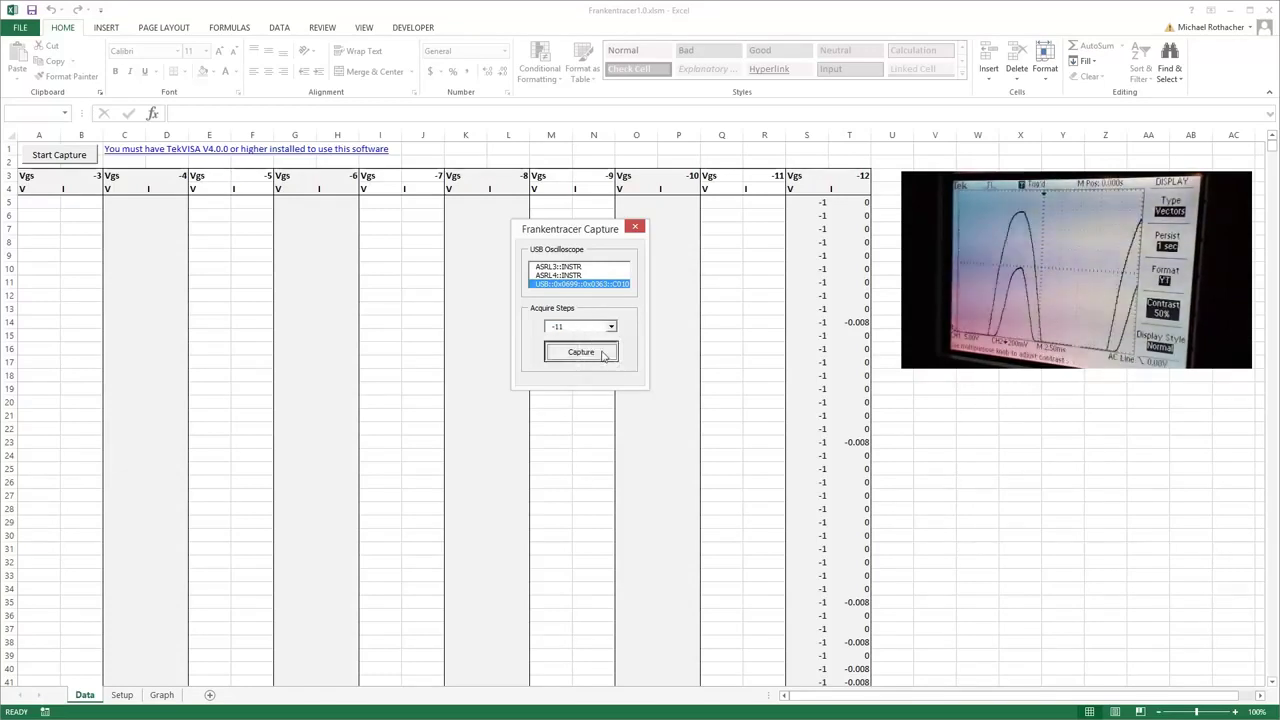
click(603, 355)
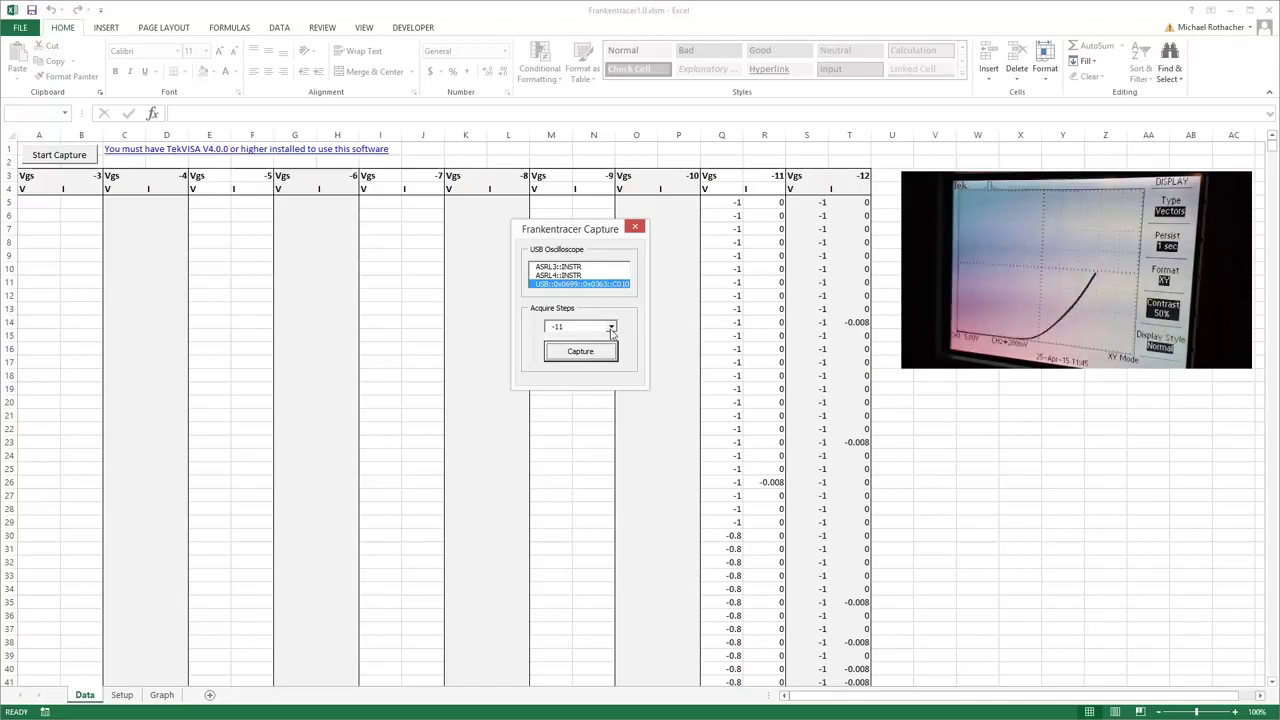
Step: Select acquire step -10 and capture the Vgs -10 curve
click(611, 326)
click(591, 382)
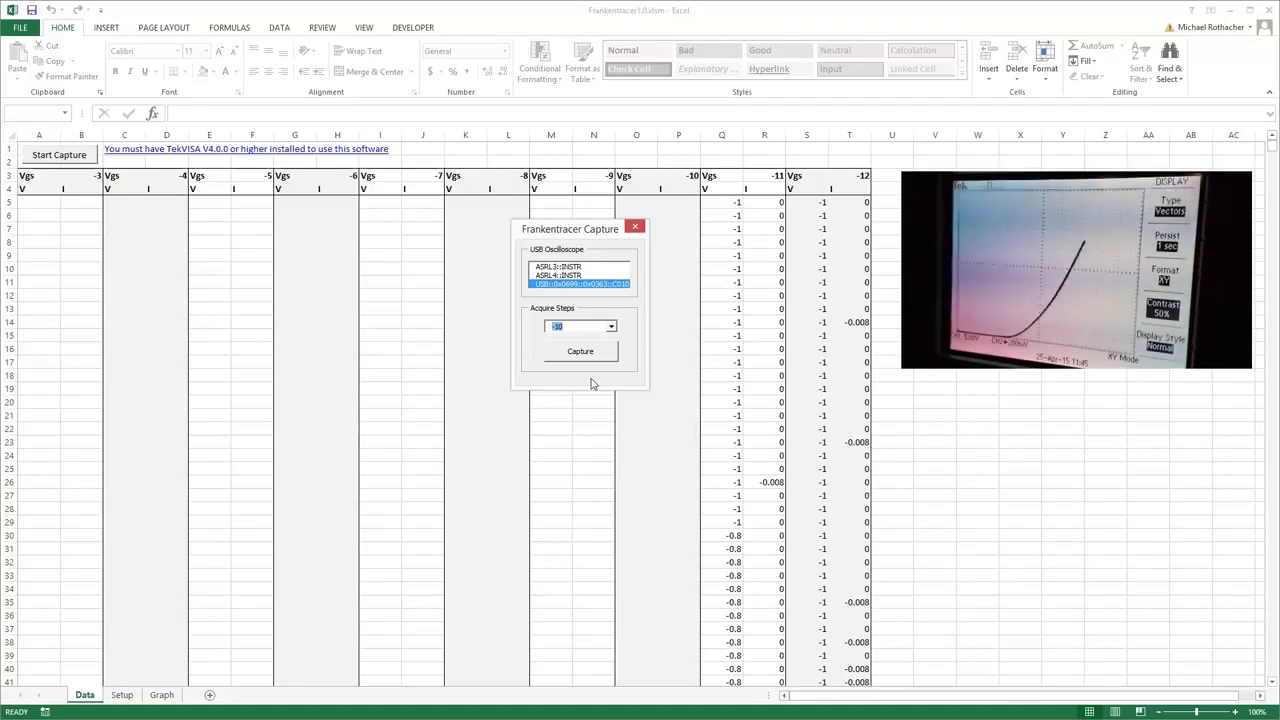
click(594, 353)
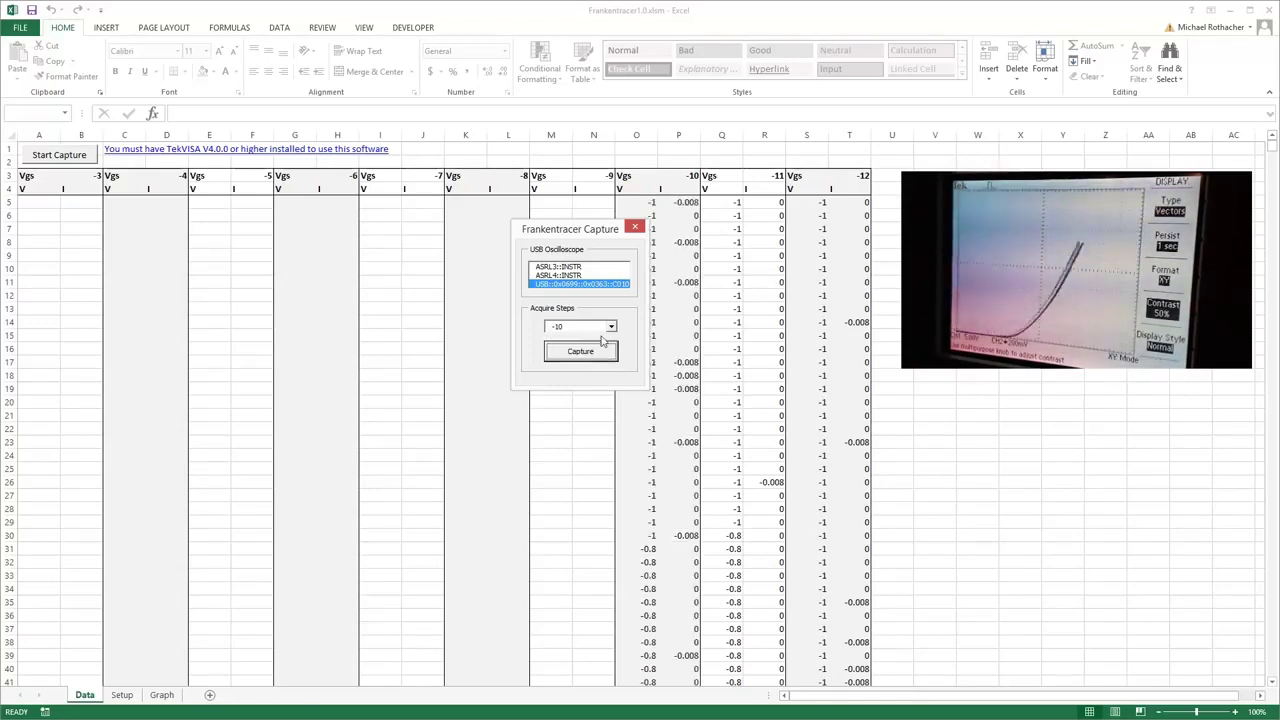
Step: Capture the Vgs -9 curve at acquire step -9, then close the capture window
click(610, 327)
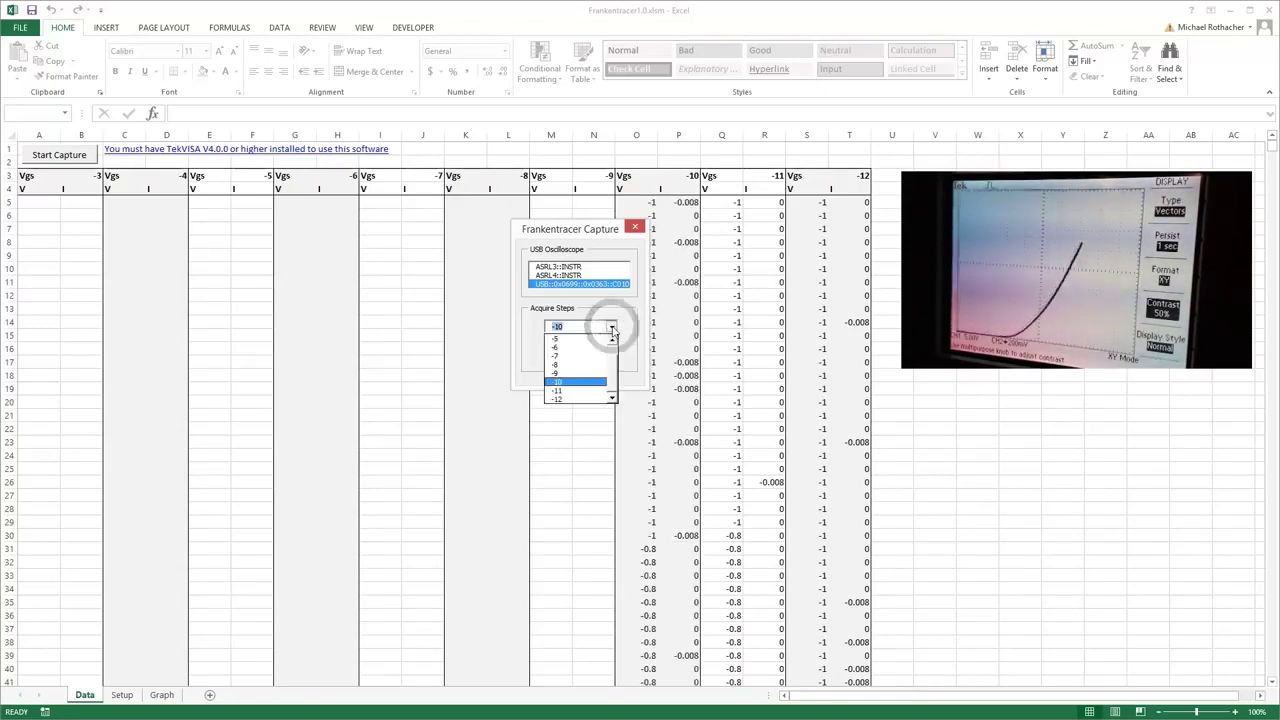
click(592, 375)
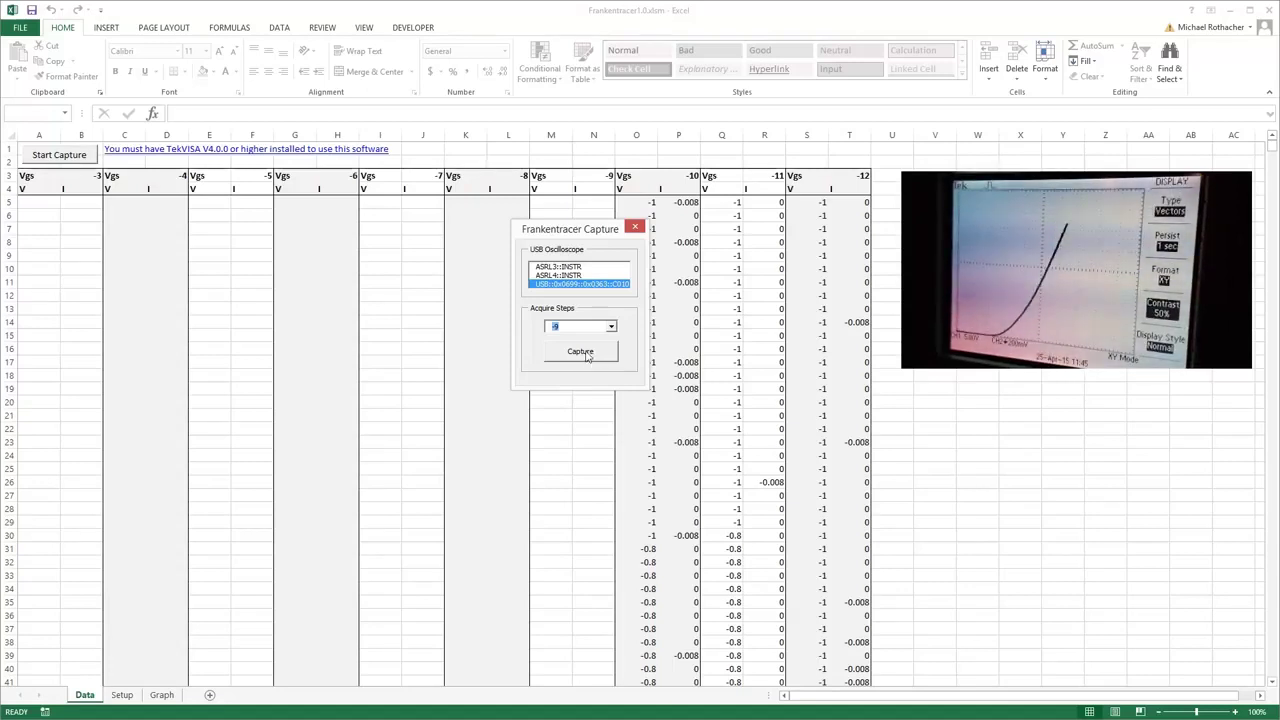
click(584, 353)
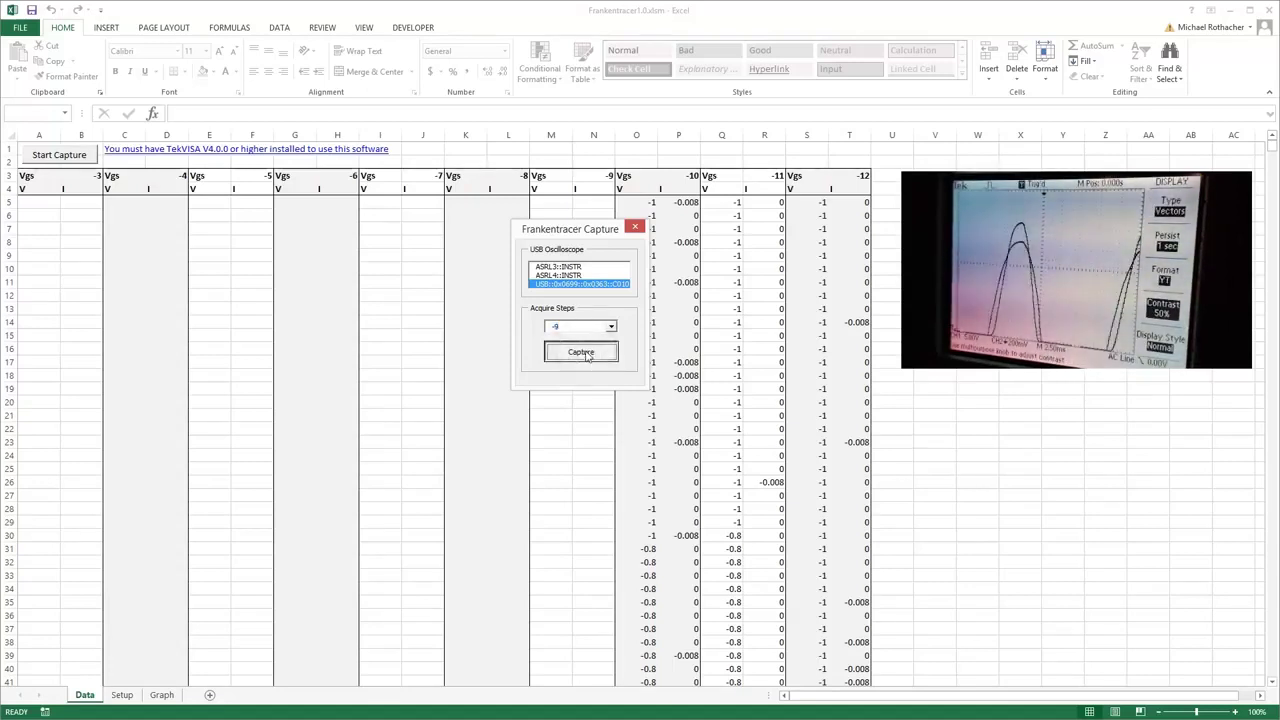
click(585, 352)
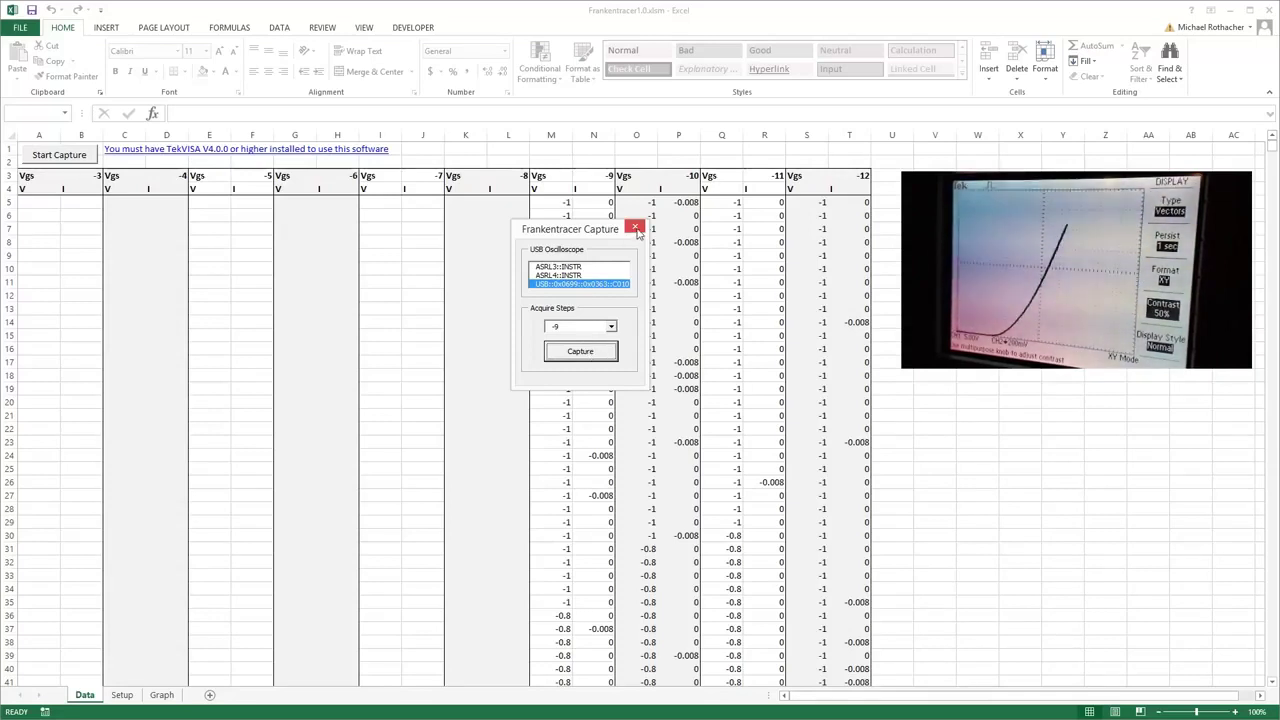
click(636, 228)
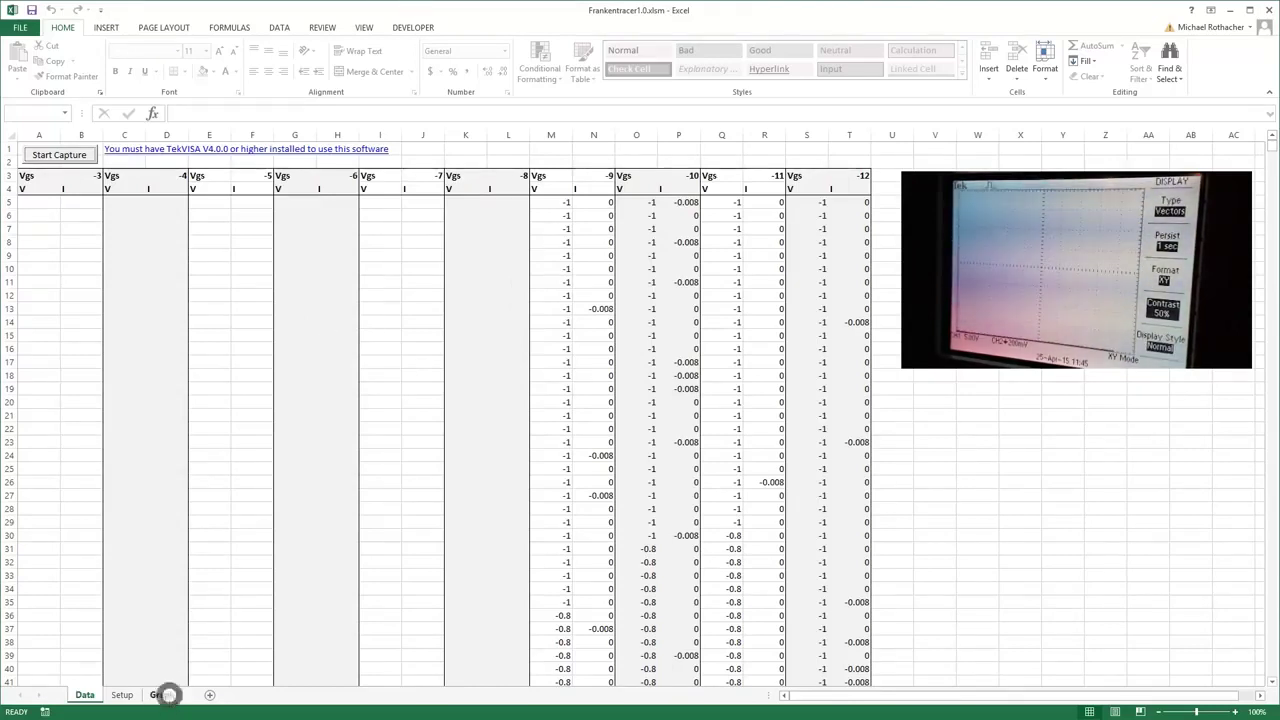
Step: Switch to the Graph sheet showing the 2SK82 Id versus Vds curves
click(164, 694)
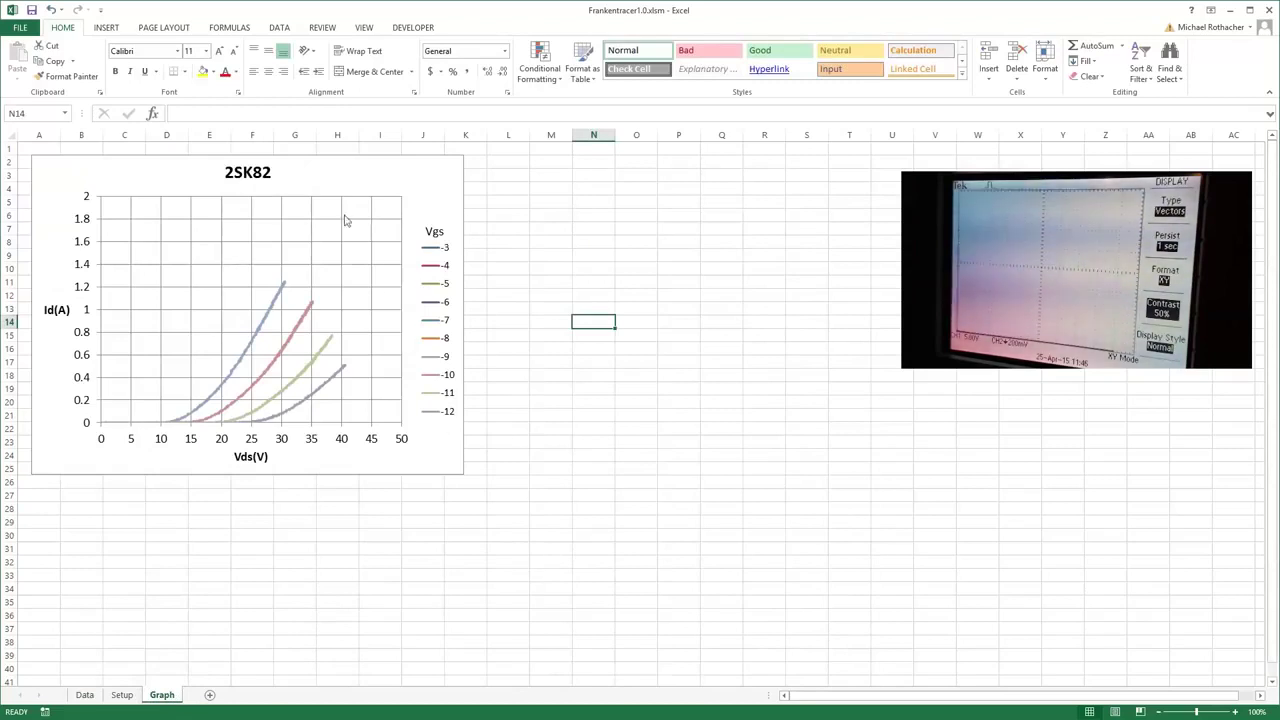